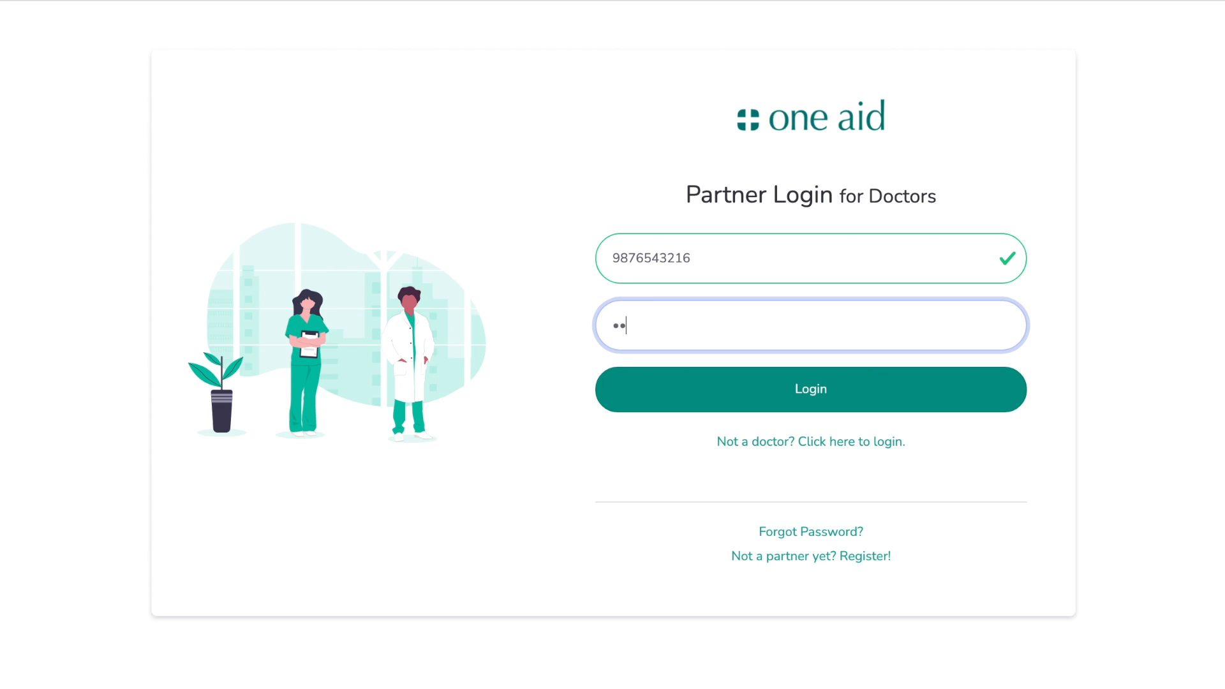
# Step: Enter the account password and log in to the doctors' partner portal
pyautogui.write('•')
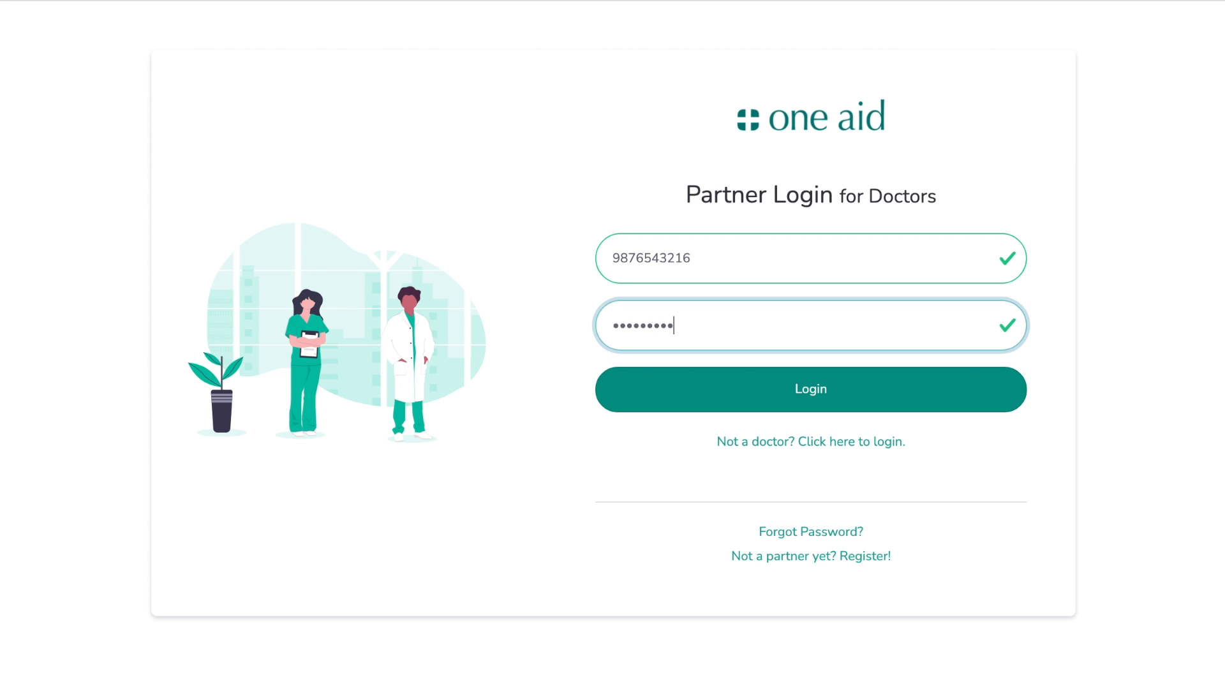
pyautogui.press('Return')
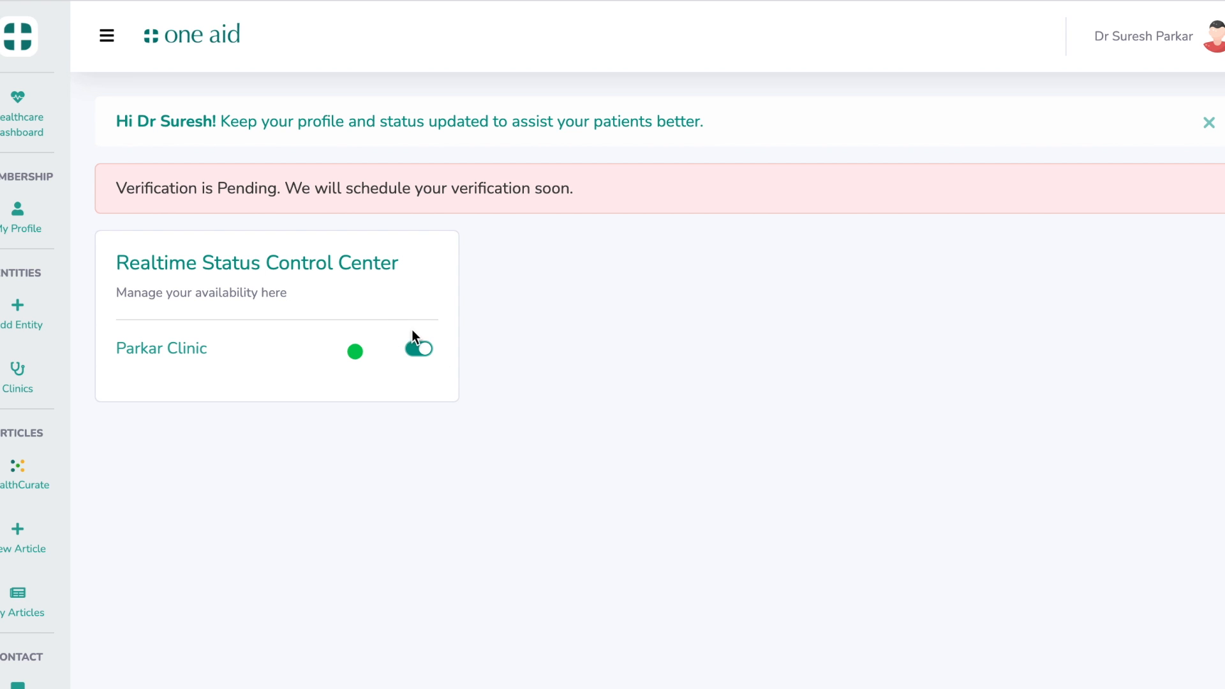
# Step: Go to the list of clinics and enter Parkar Clinic
pyautogui.scroll(-1, 491, 407)
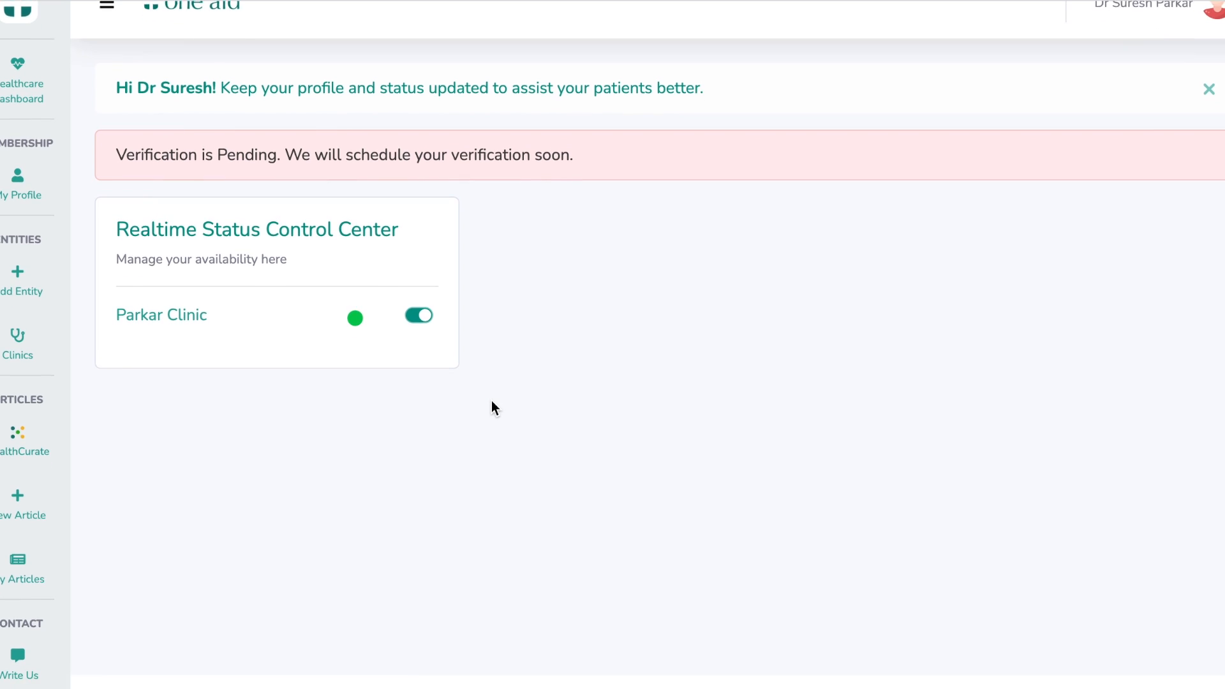
pyautogui.scroll(1, 492, 407)
pyautogui.click(11, 351)
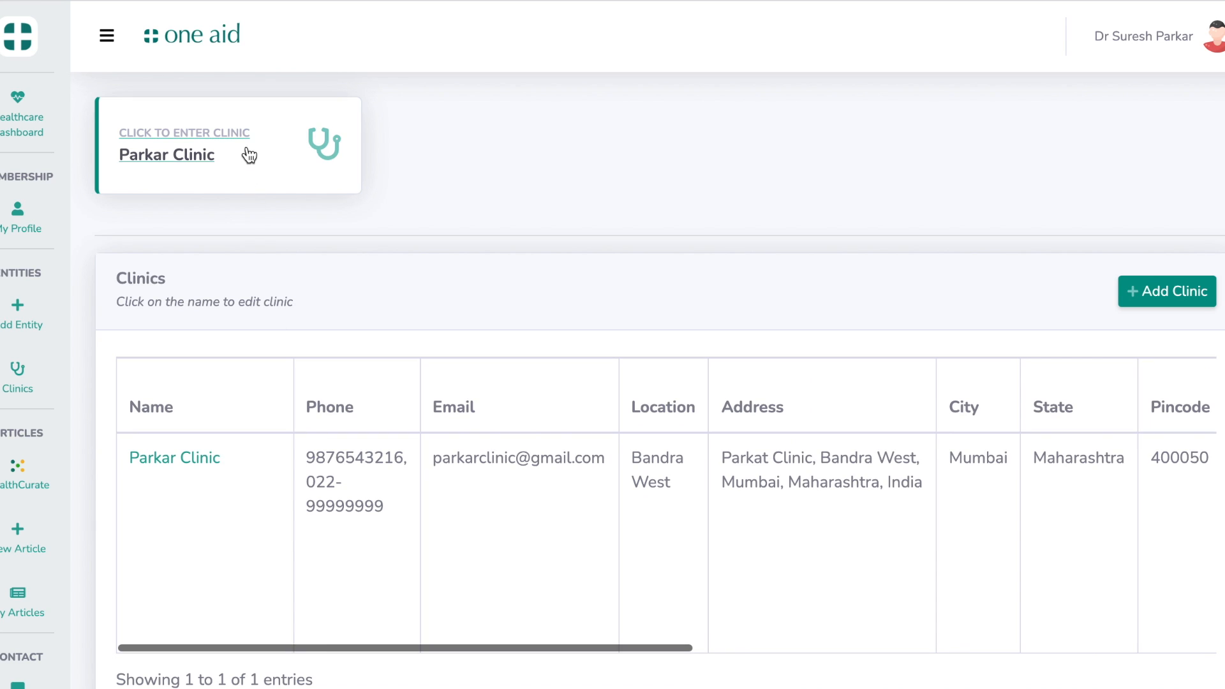
pyautogui.click(249, 154)
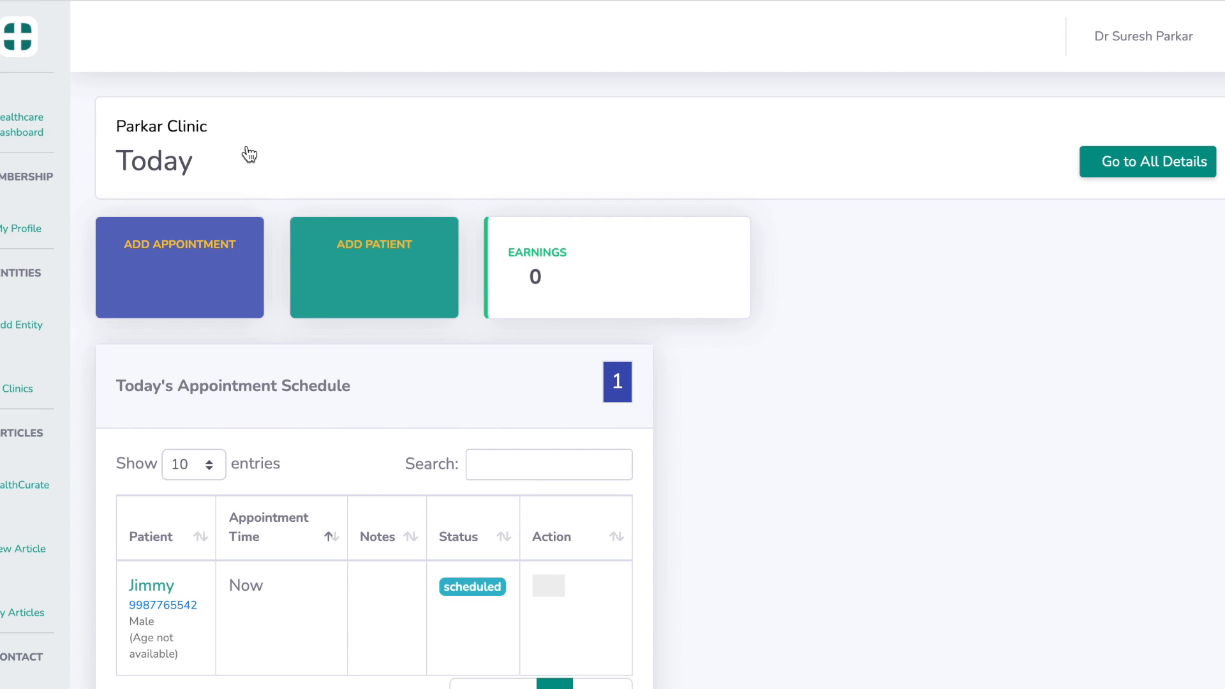
# Step: View the Create New Appointment page and return to Parkar Clinic's overview for today
pyautogui.scroll(-2, 806, 482)
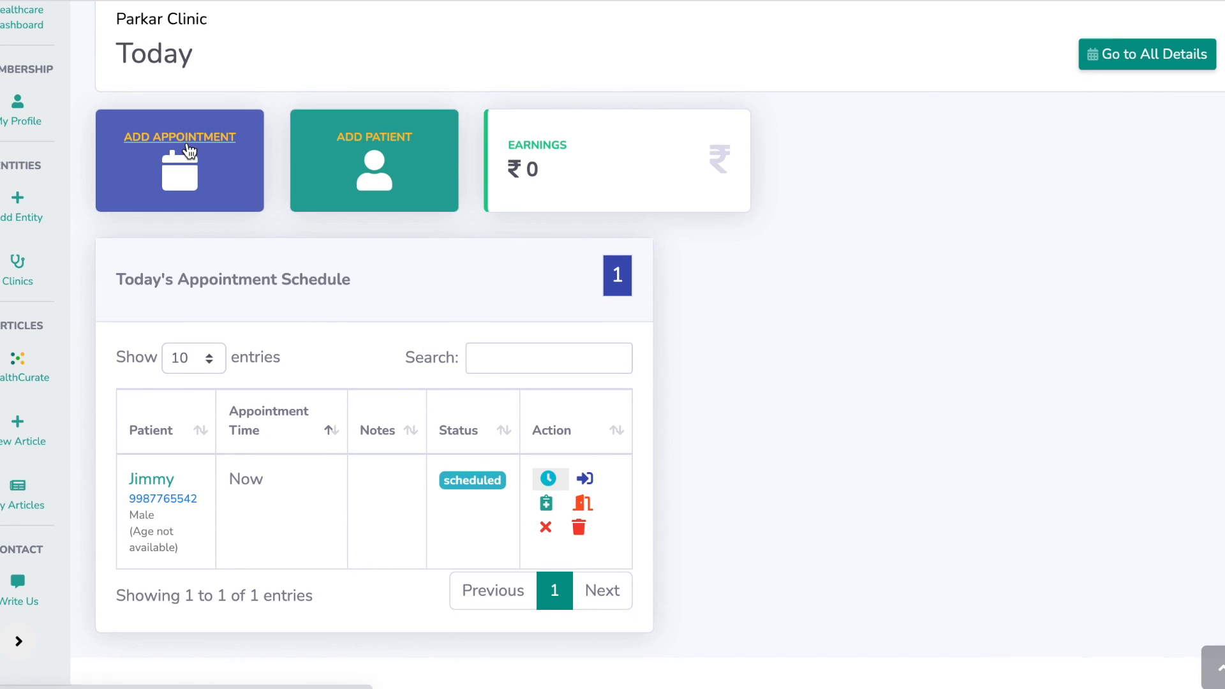
pyautogui.click(188, 151)
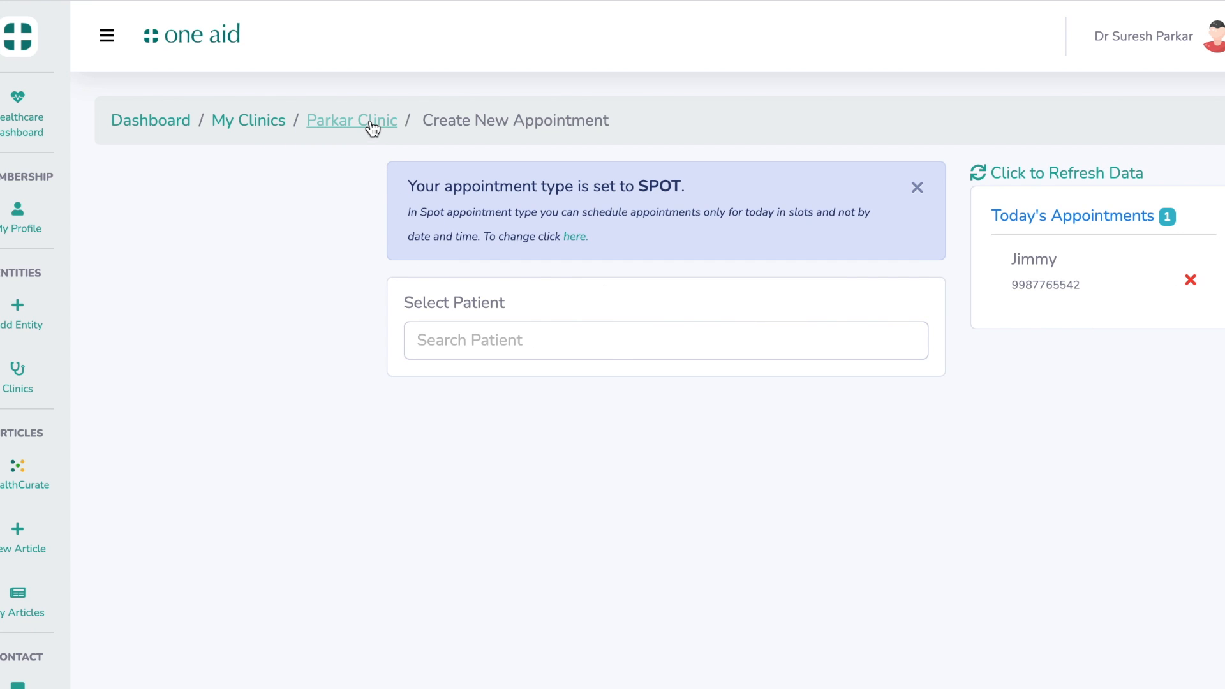
pyautogui.click(342, 120)
# Step: Change the status of today's scheduled patient to checkedin, confirm it, and start attending the patient
pyautogui.scroll(-2, 578, 453)
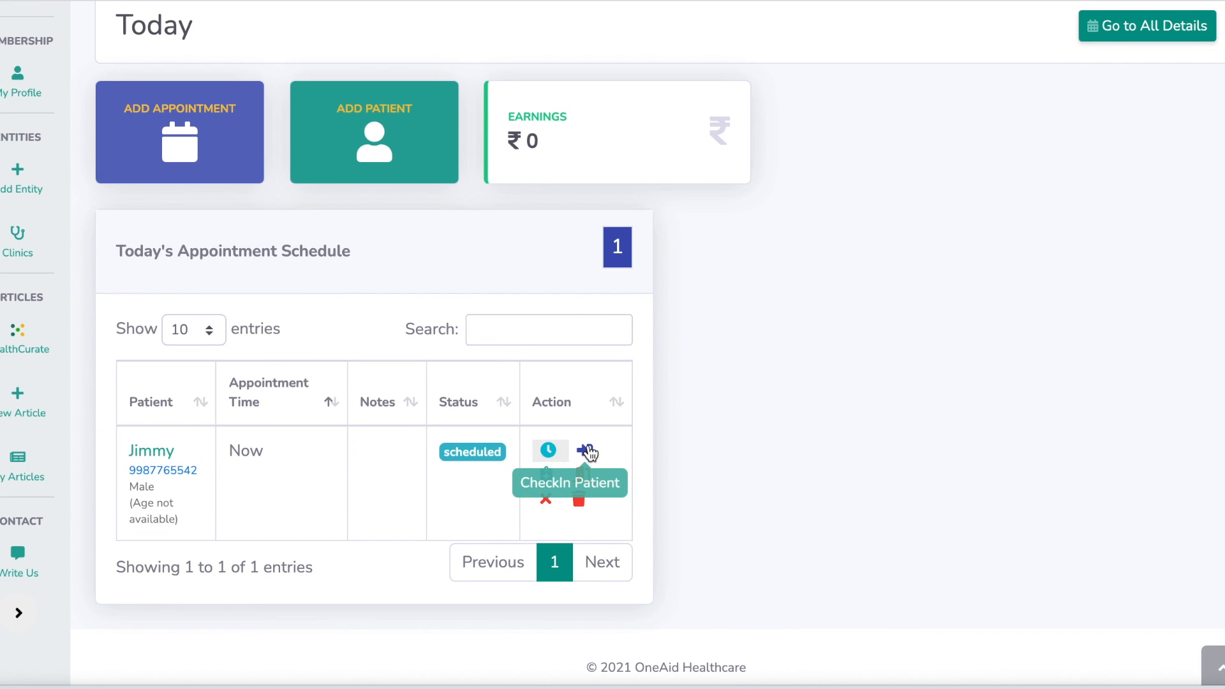
pyautogui.click(585, 451)
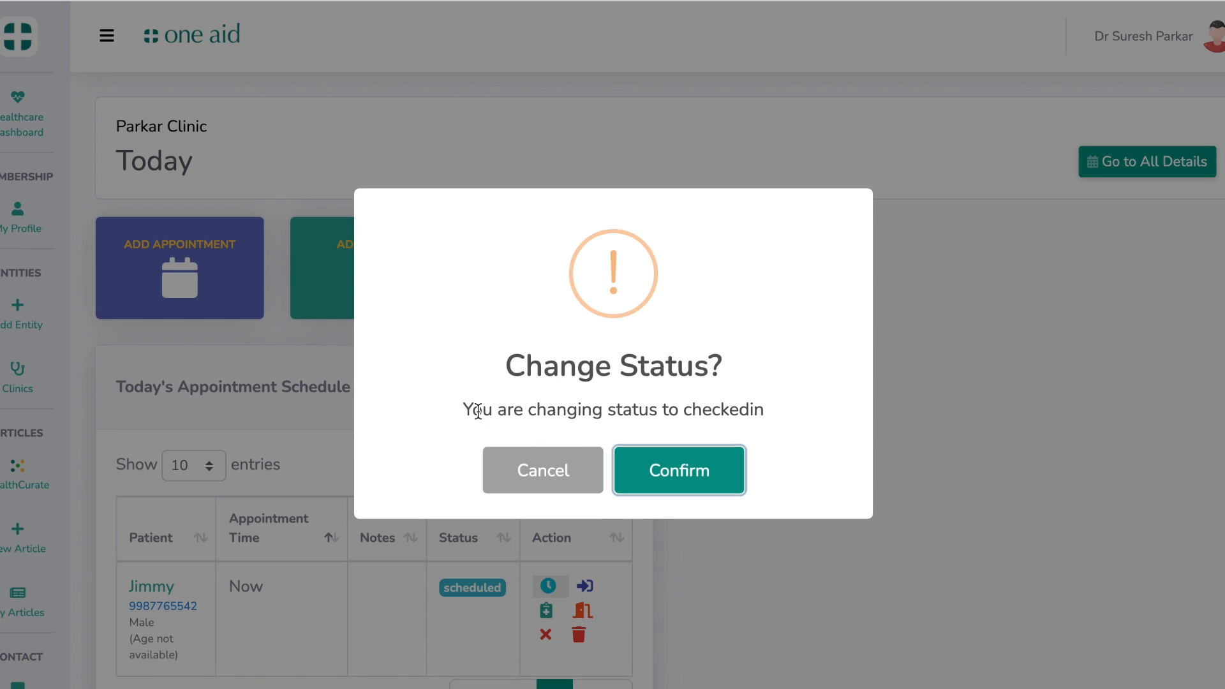
pyautogui.click(690, 471)
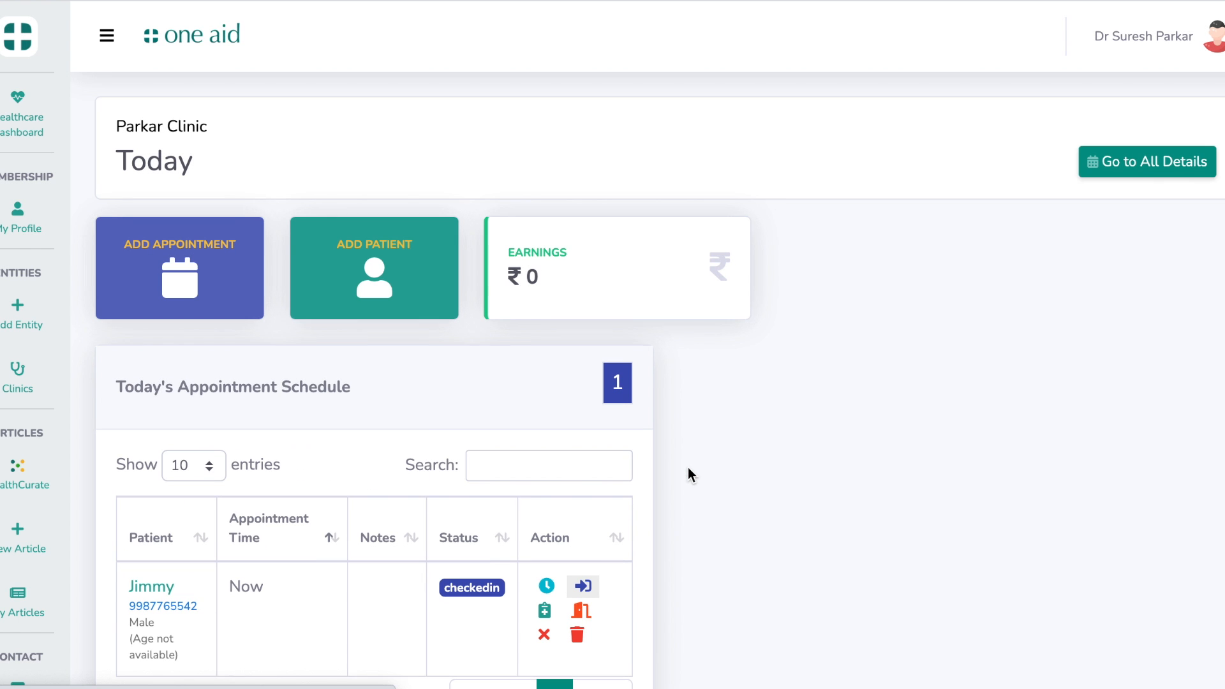
pyautogui.scroll(-2, 688, 469)
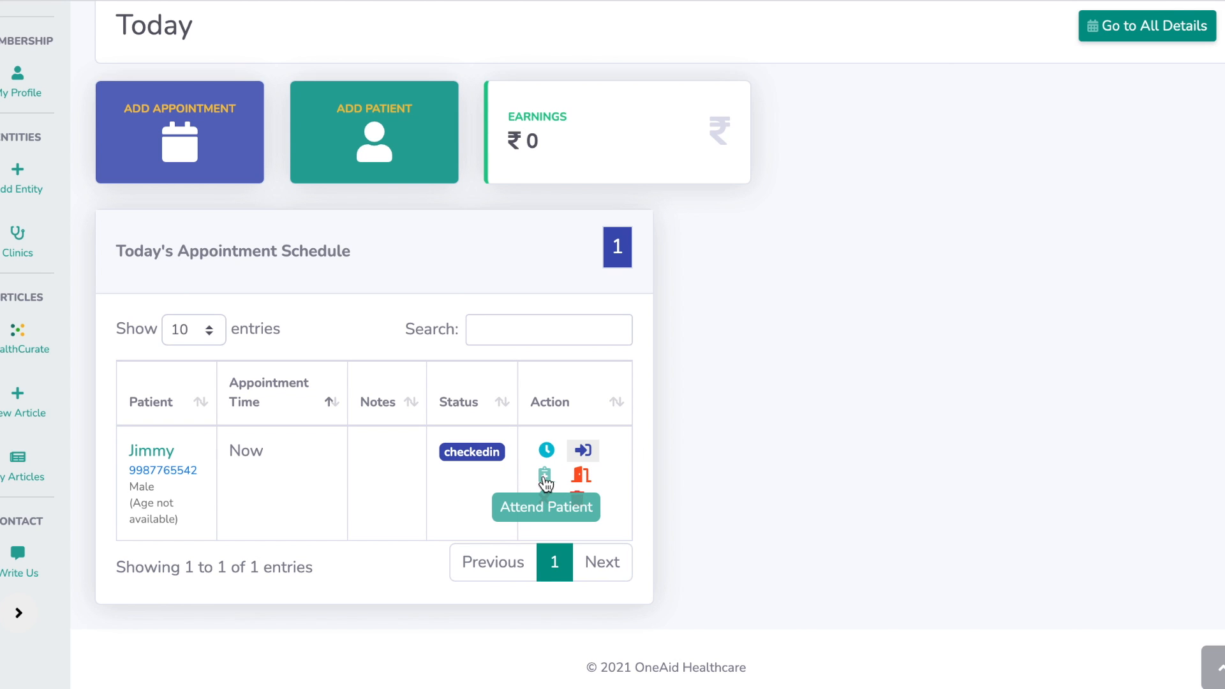
pyautogui.click(546, 478)
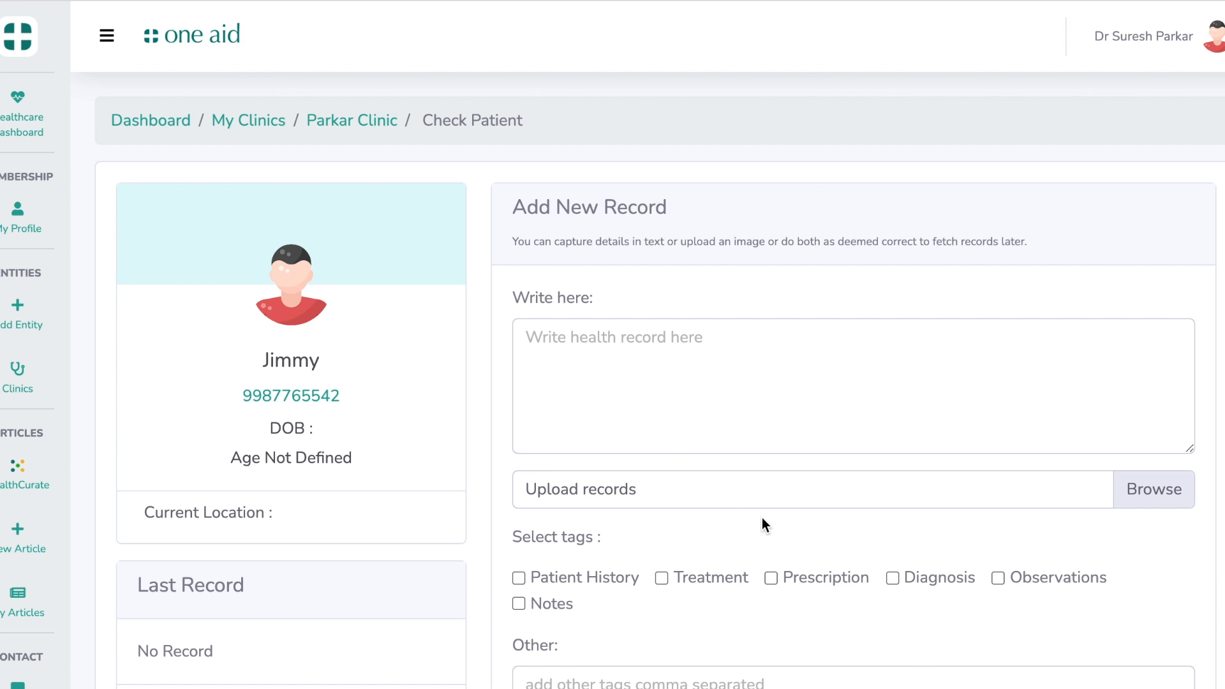
# Step: Examine the Check Patient page: patient details, health record entry, file upload, tags, privacy option and checkout notes
pyautogui.scroll(-3, 762, 519)
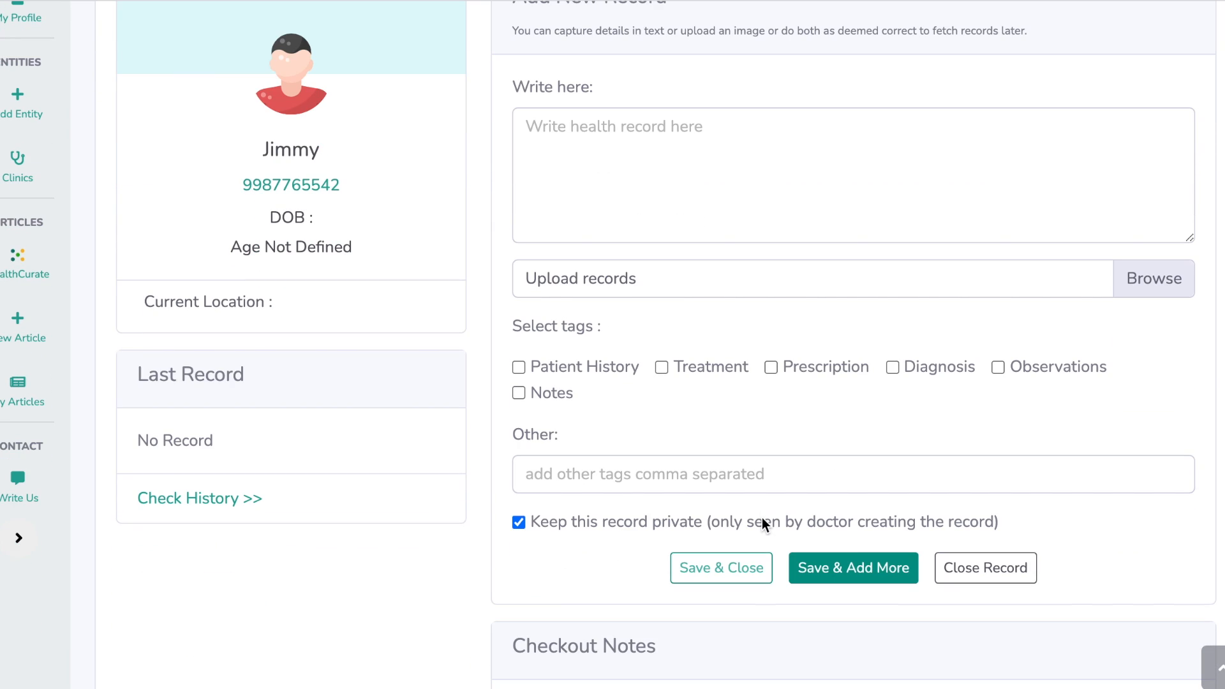
pyautogui.scroll(3, 529, 357)
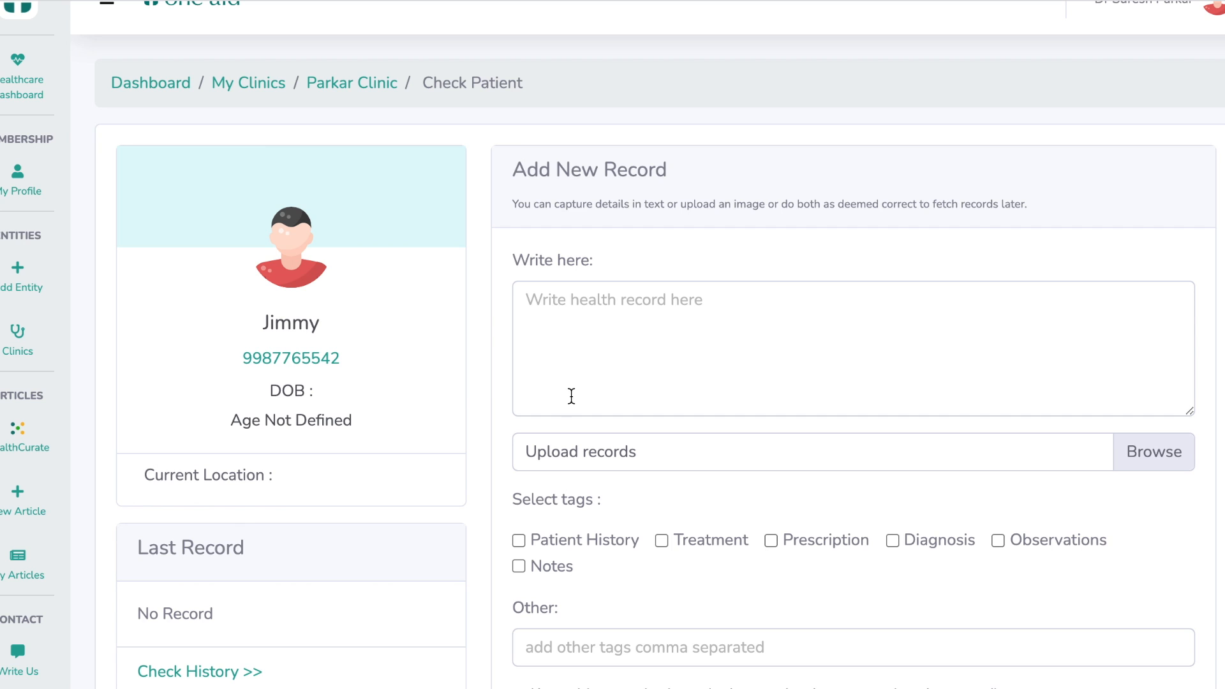
pyautogui.moveTo(231, 420); pyautogui.dragTo(357, 424)
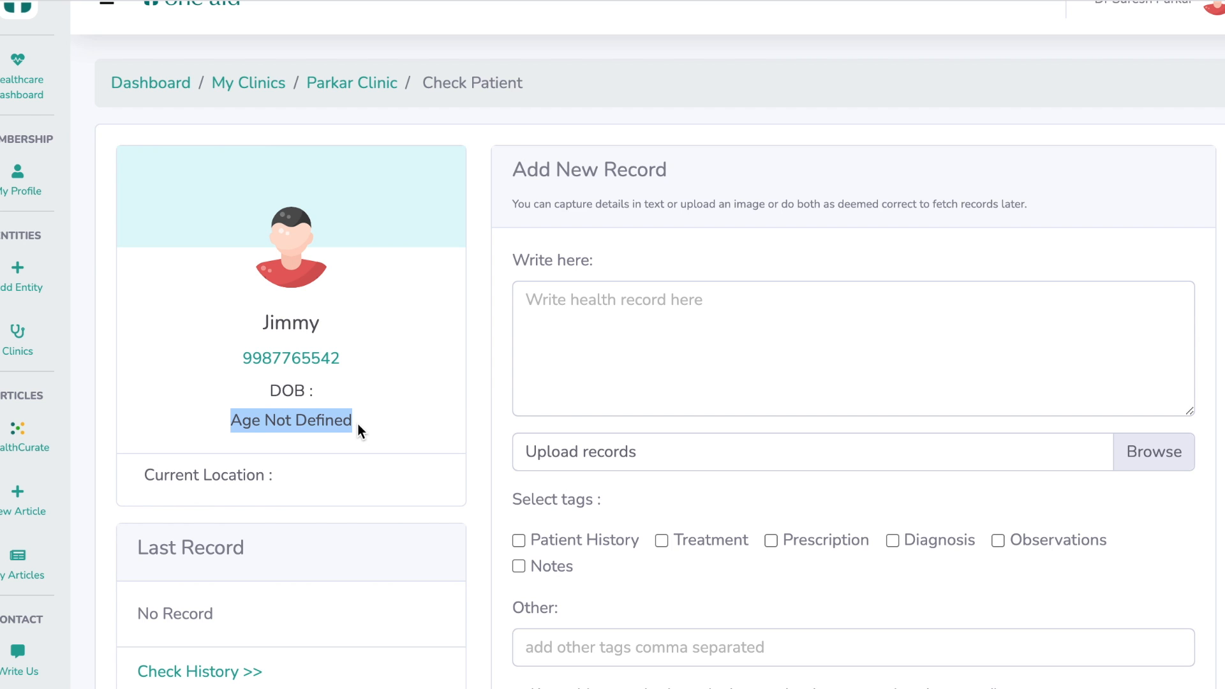
pyautogui.click(429, 413)
pyautogui.click(651, 374)
pyautogui.scroll(-2, 651, 374)
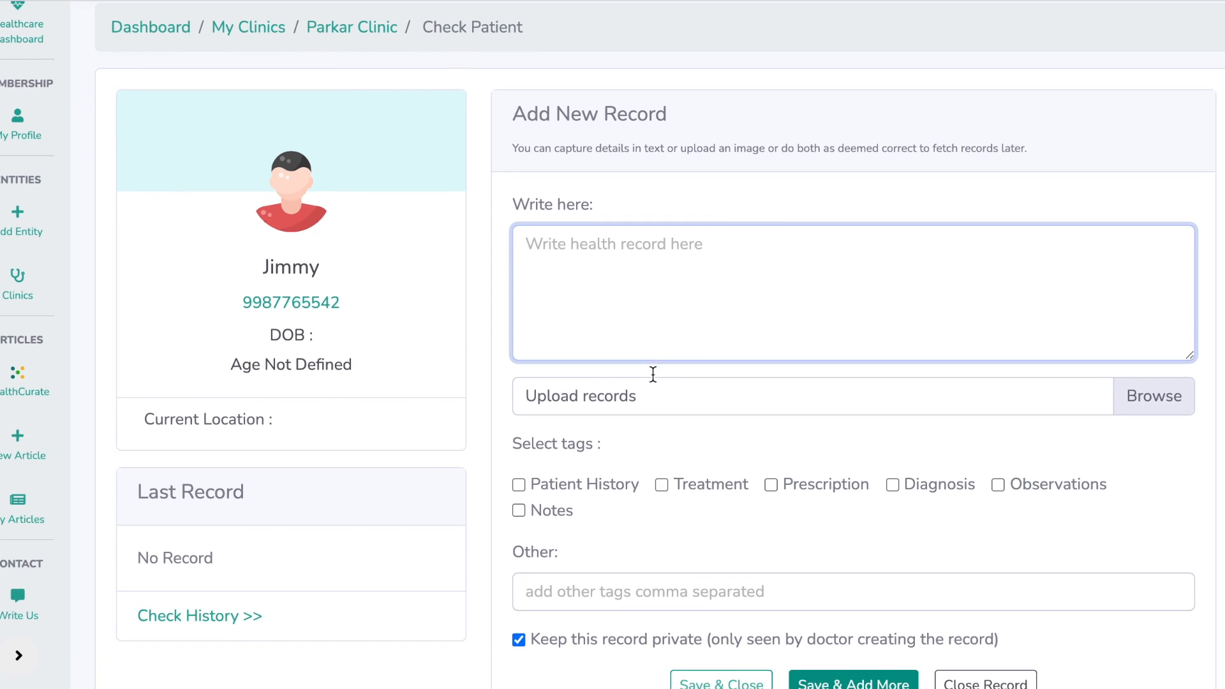
pyautogui.scroll(-1, 653, 375)
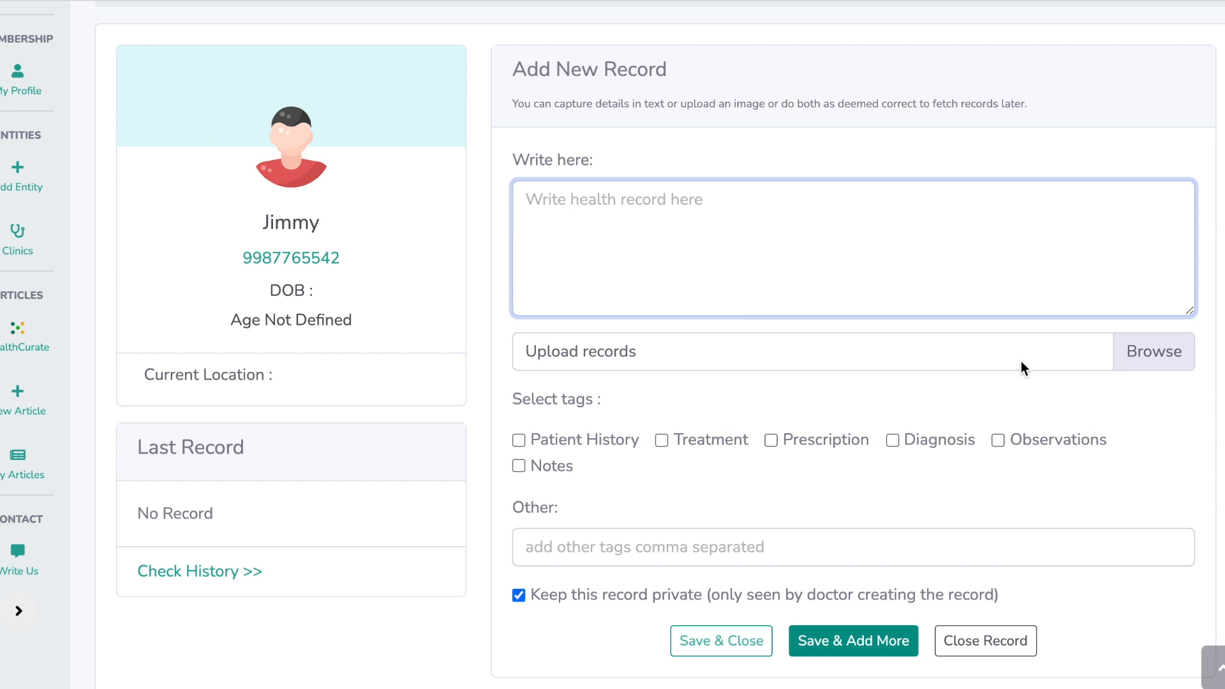
pyautogui.moveTo(505, 401); pyautogui.dragTo(622, 401)
pyautogui.click(622, 401)
pyautogui.scroll(-1, 622, 401)
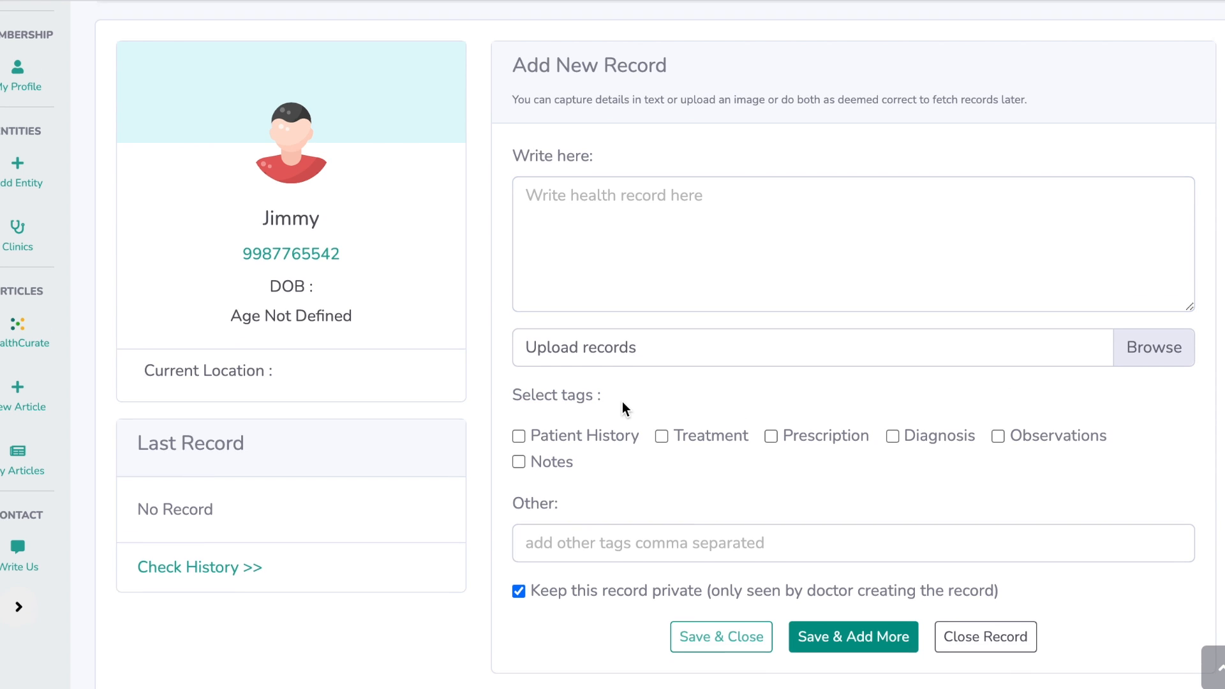
pyautogui.scroll(-2, 622, 401)
pyautogui.click(622, 440)
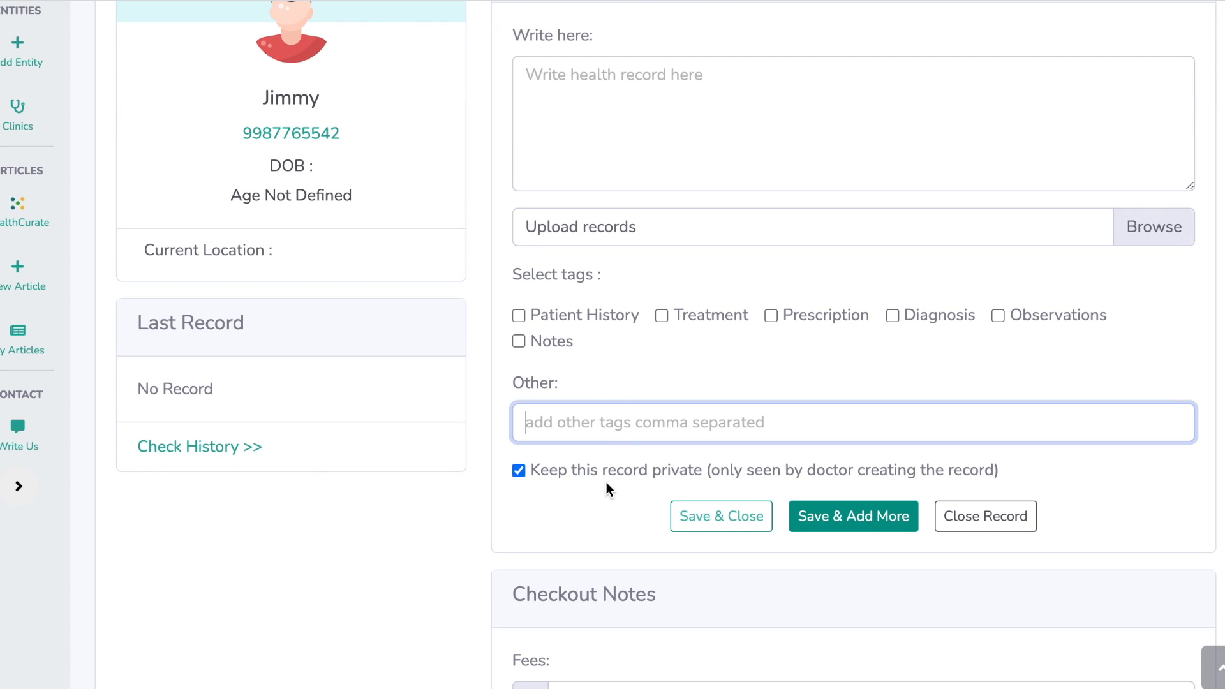
pyautogui.moveTo(706, 469); pyautogui.dragTo(939, 486)
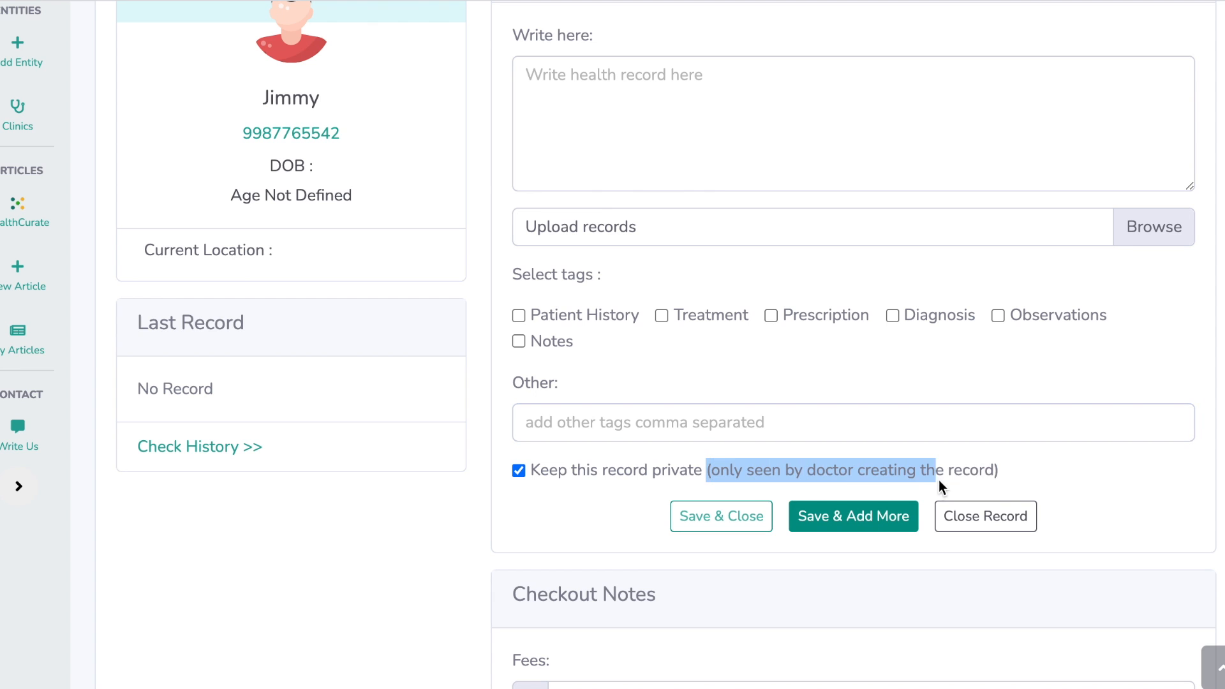
pyautogui.click(1019, 472)
pyautogui.scroll(-3, 1018, 473)
pyautogui.scroll(-2, 1018, 473)
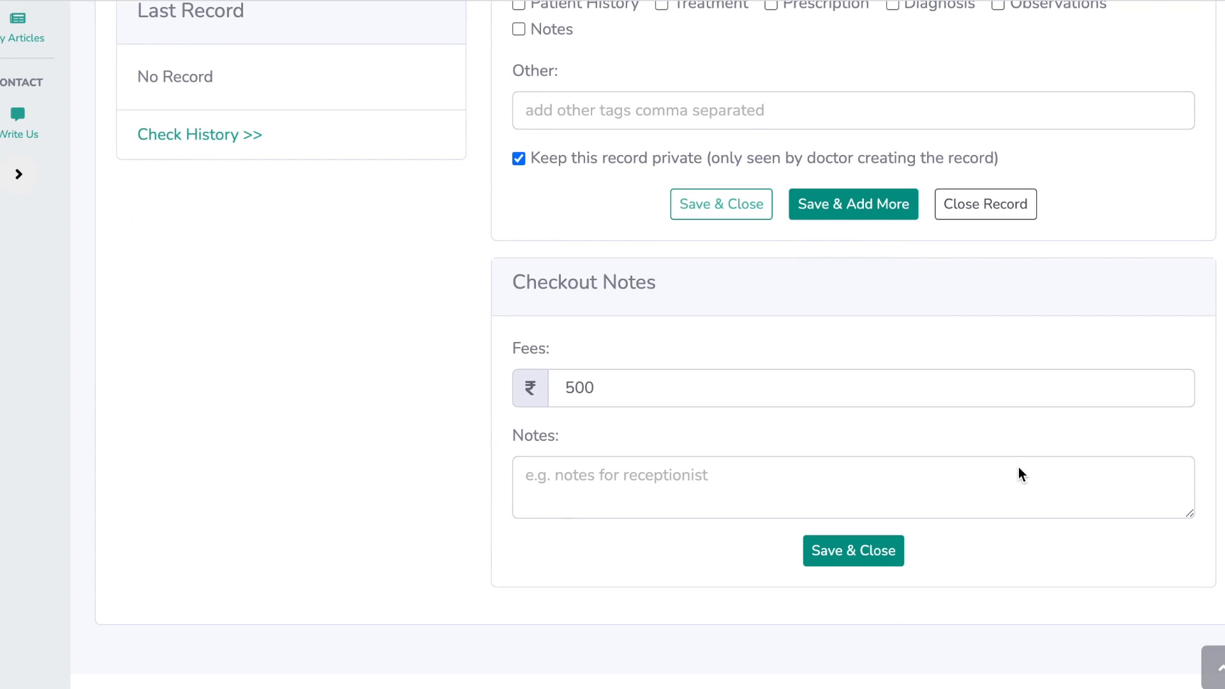
pyautogui.scroll(3, 1018, 467)
pyautogui.scroll(5, 1018, 467)
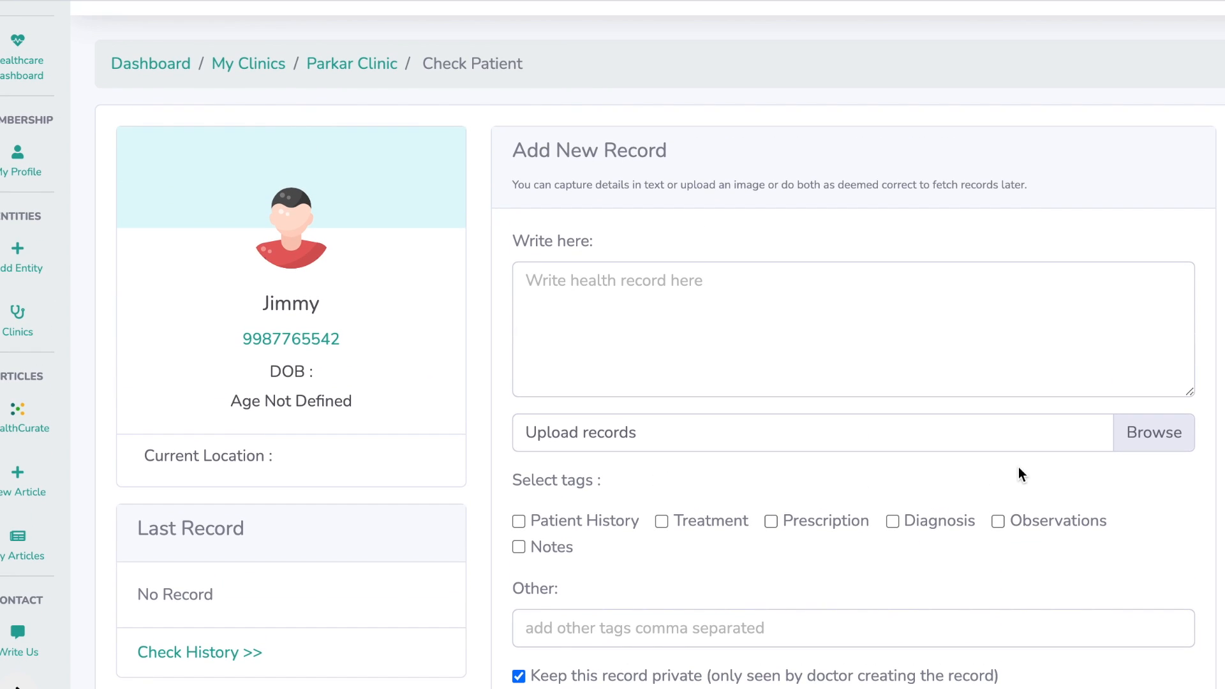
# Step: Write the health record text "Patient complained of coughing and slight stomach ache."
pyautogui.click(882, 280)
pyautogui.scroll(-1, 883, 280)
pyautogui.scroll(-1, 882, 280)
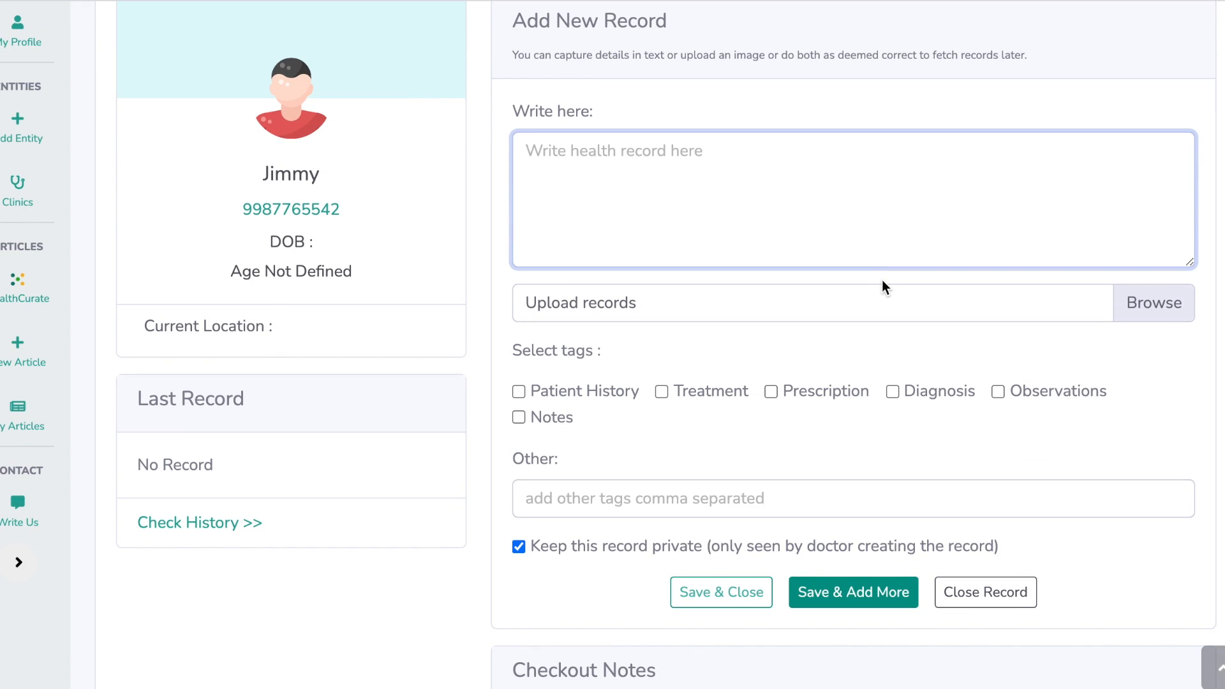
pyautogui.write('Patient compli')
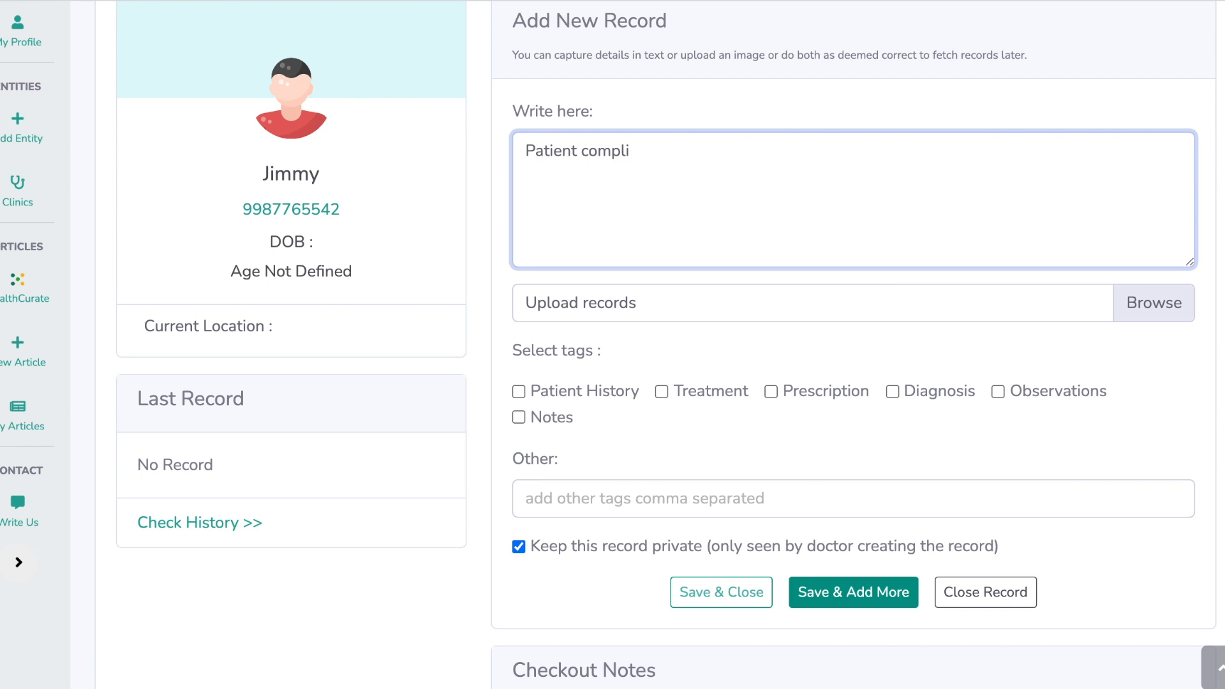
pyautogui.press('BackSpace')
pyautogui.write('ained of cough')
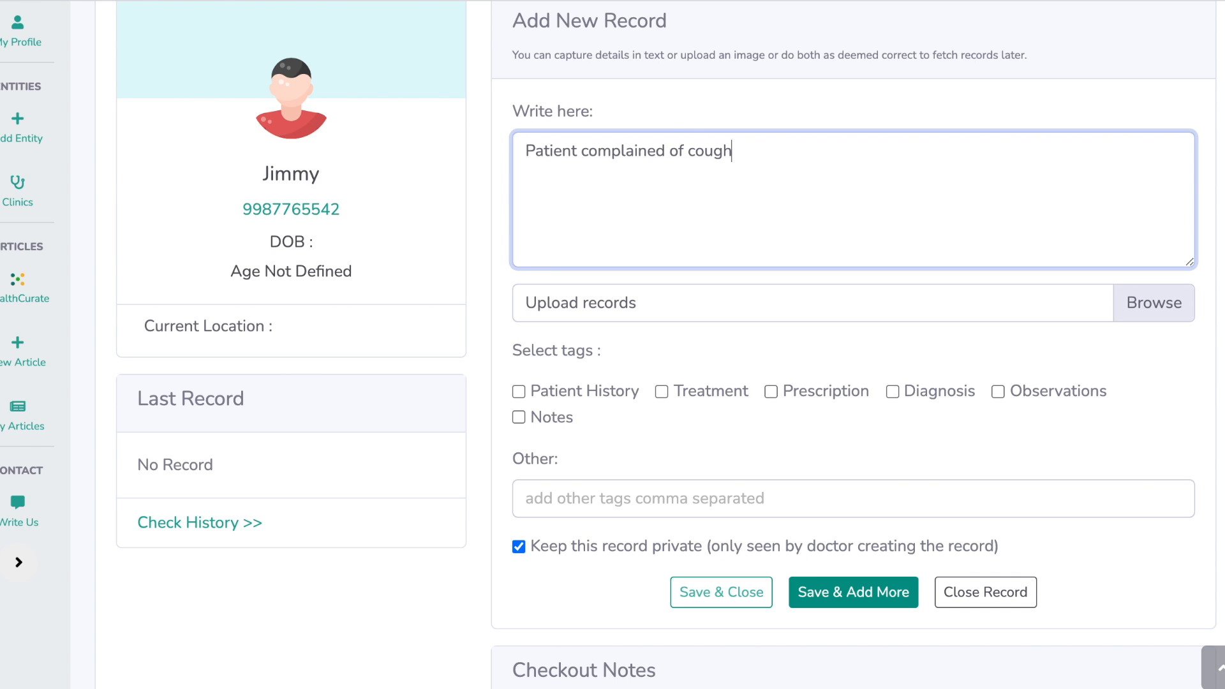
pyautogui.write('ing and slight stomach ache.')
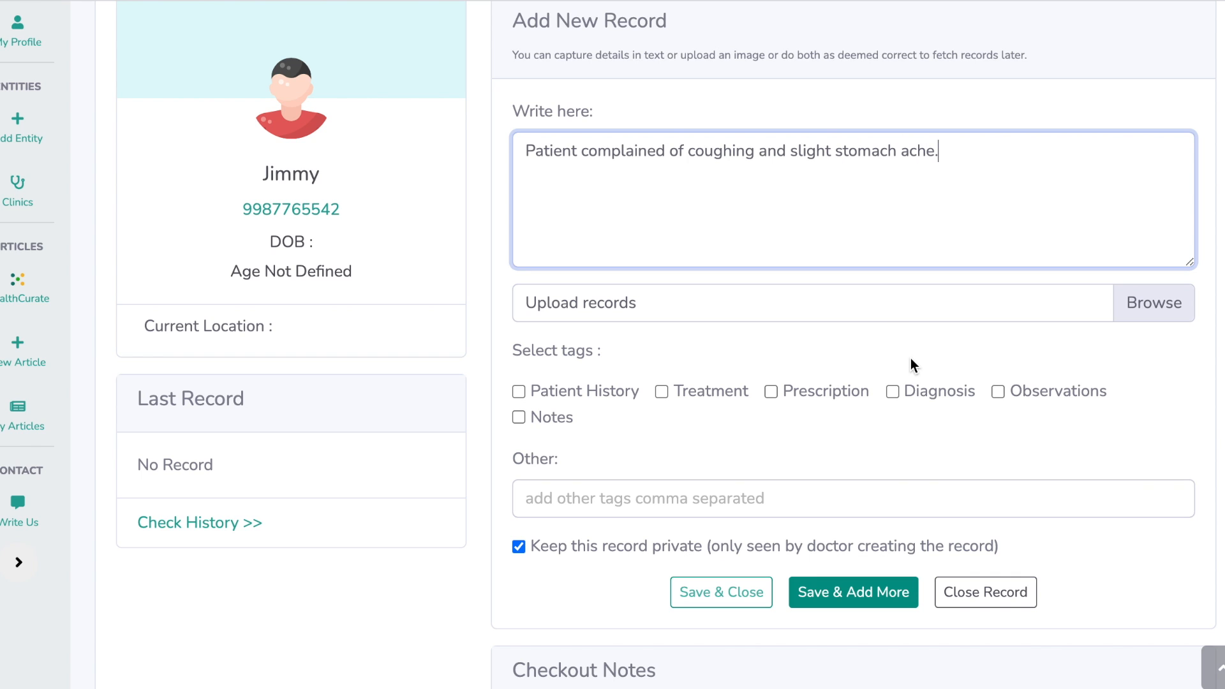
# Step: Tag the record as Notes with the additional tag "Complaint", and save it so that another record can be added
pyautogui.click(519, 418)
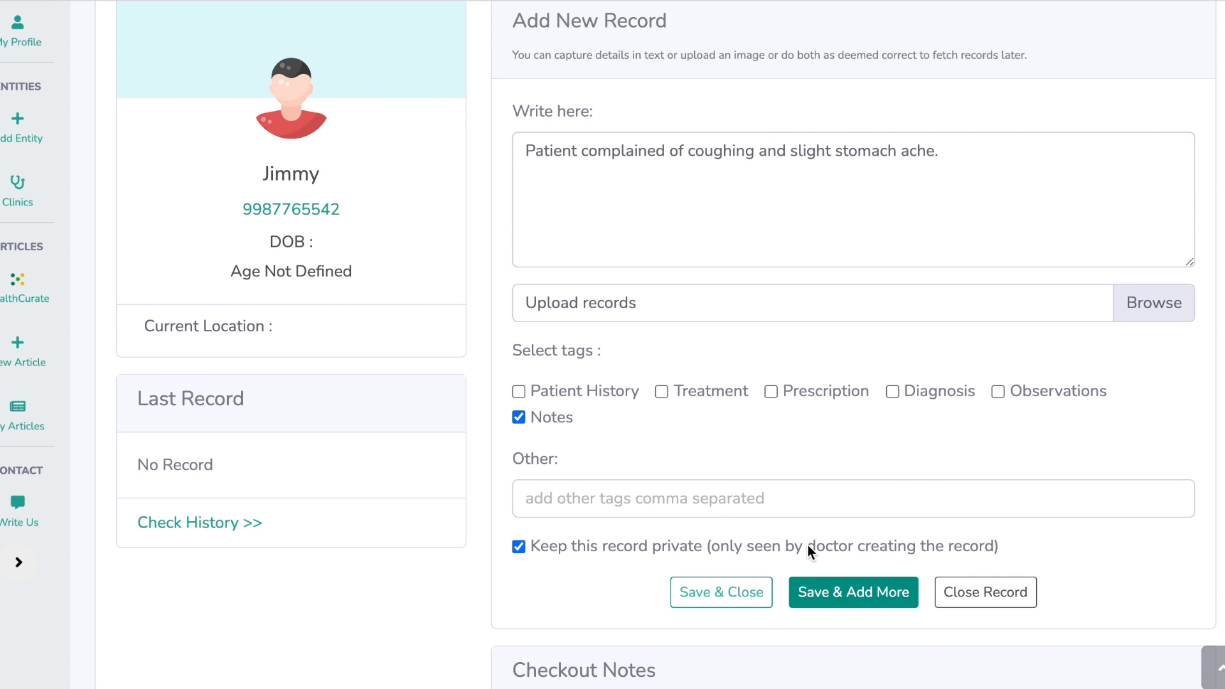
pyautogui.click(761, 502)
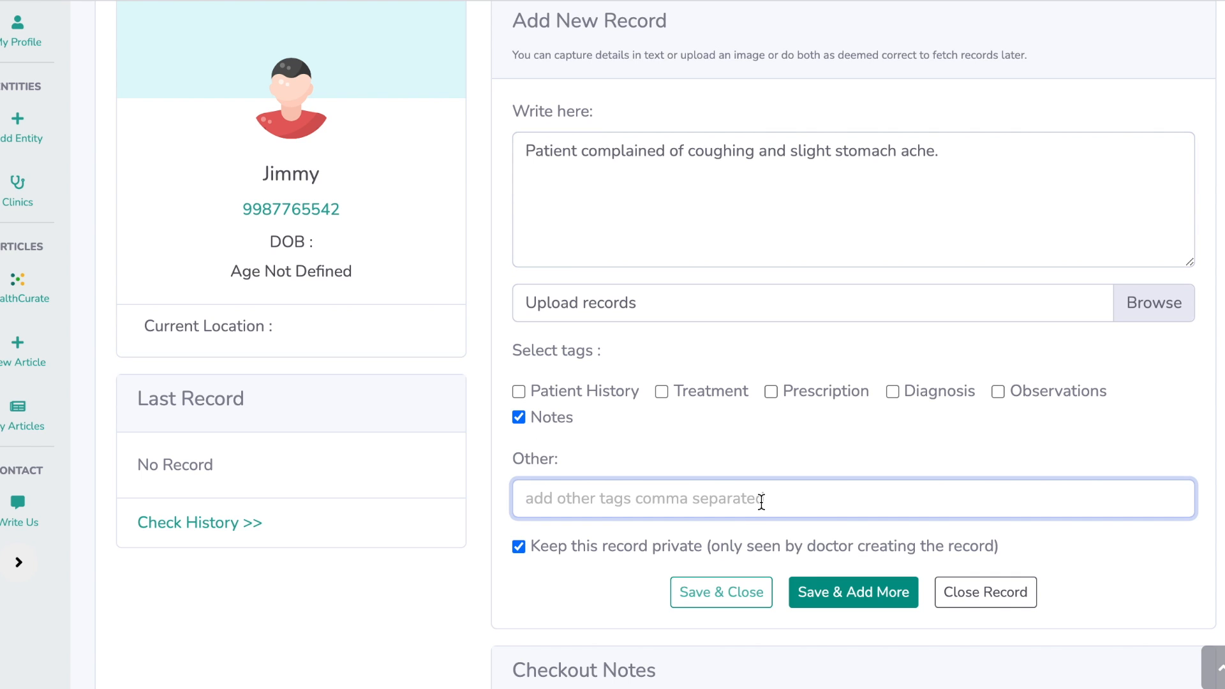
pyautogui.write('Co')
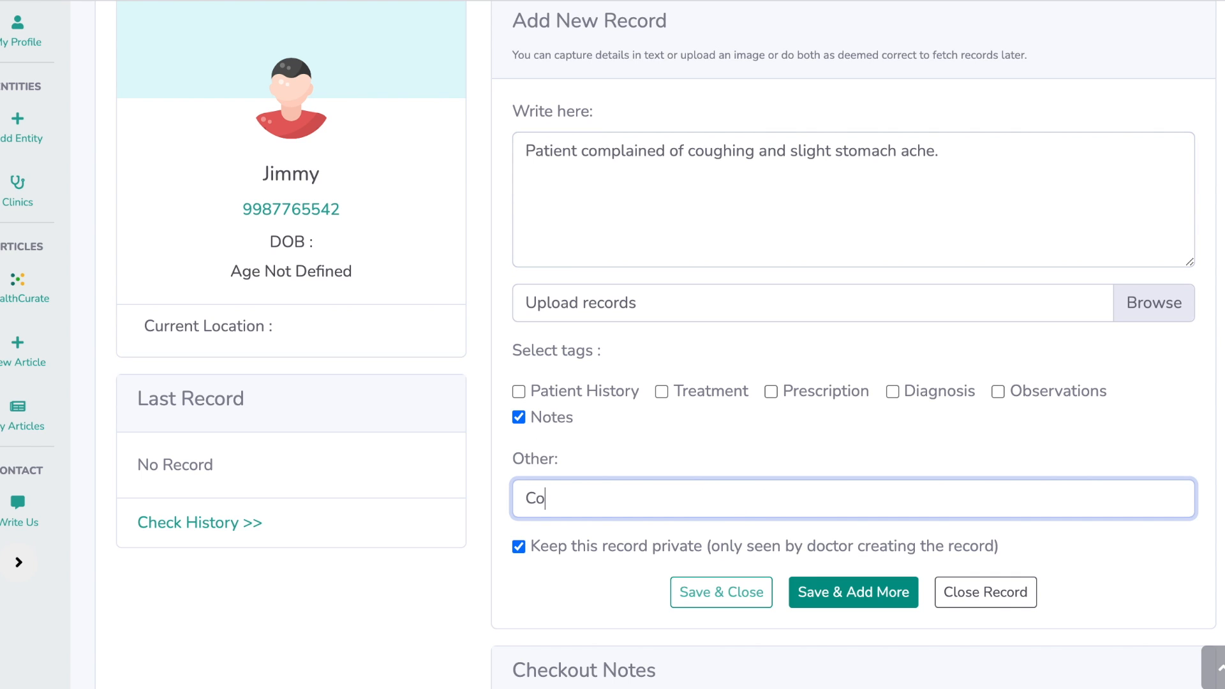
pyautogui.write('mplaint')
pyautogui.click(844, 447)
pyautogui.click(866, 594)
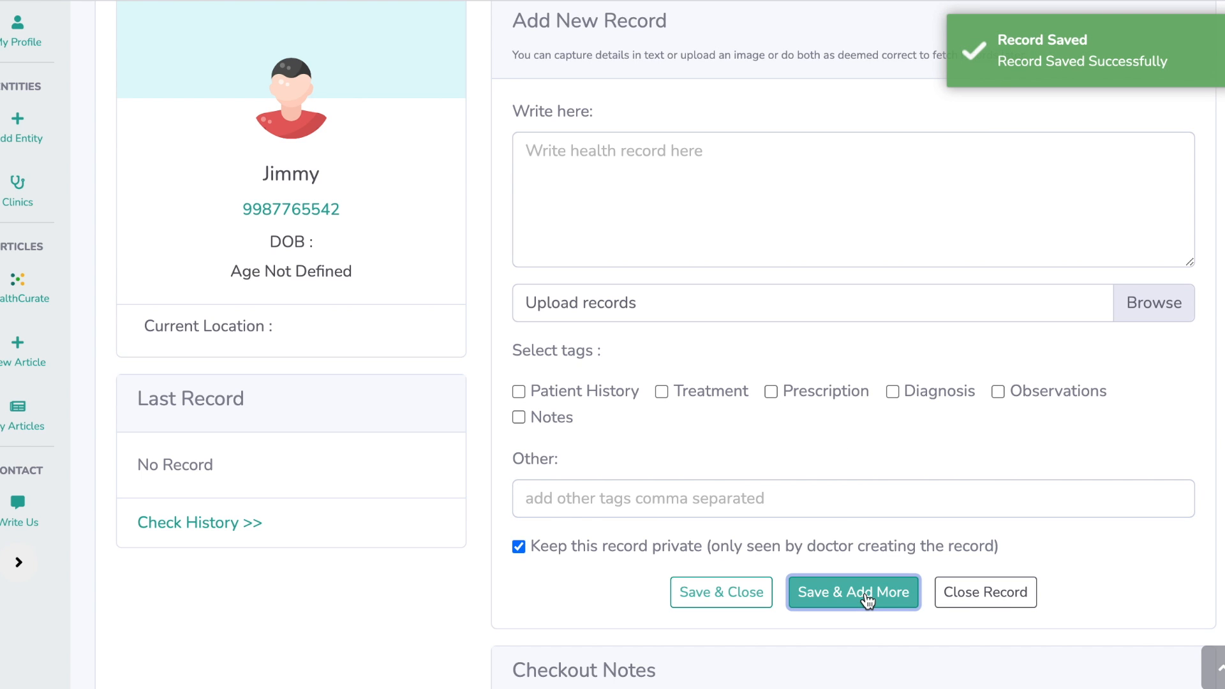
# Step: Write a second health record reading "Patient looked dull and had fever 101."
pyautogui.click(786, 226)
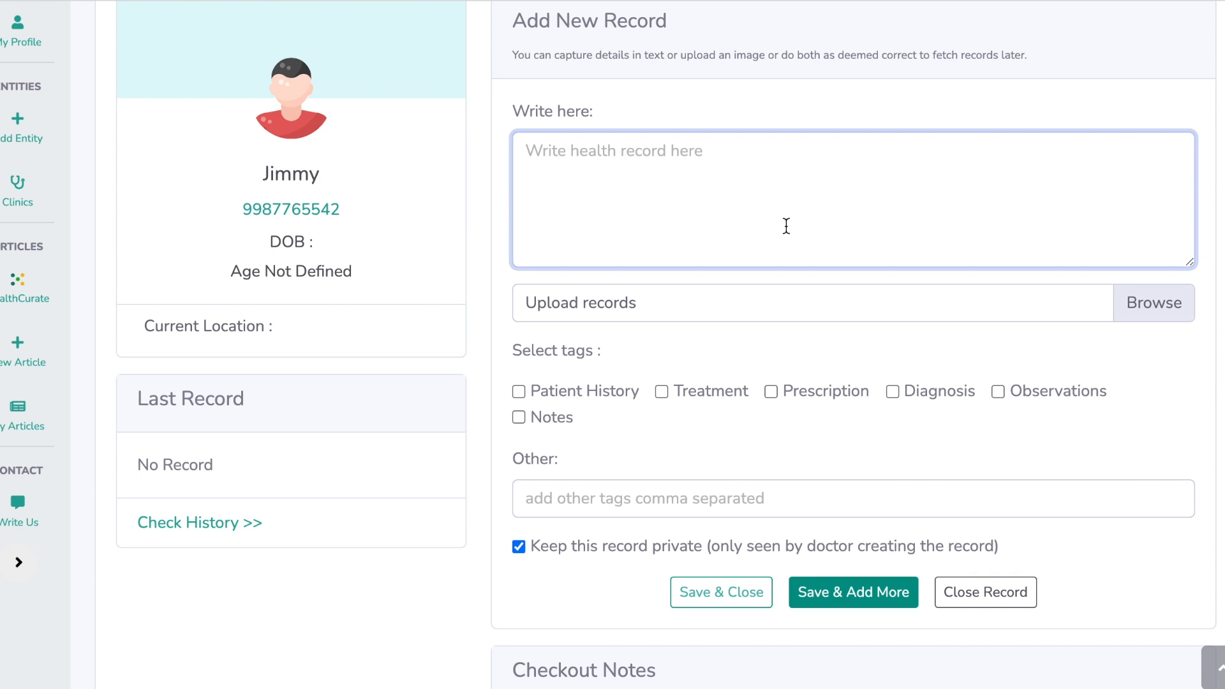
pyautogui.write('Pati')
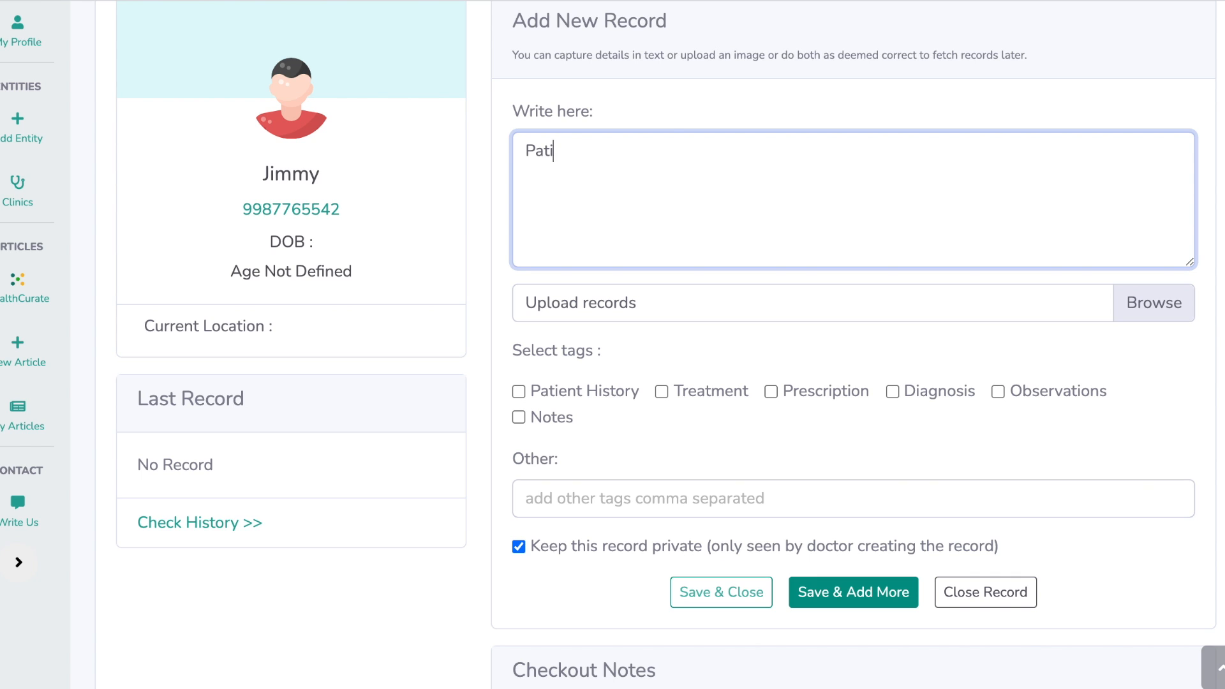
pyautogui.write('ent looked du')
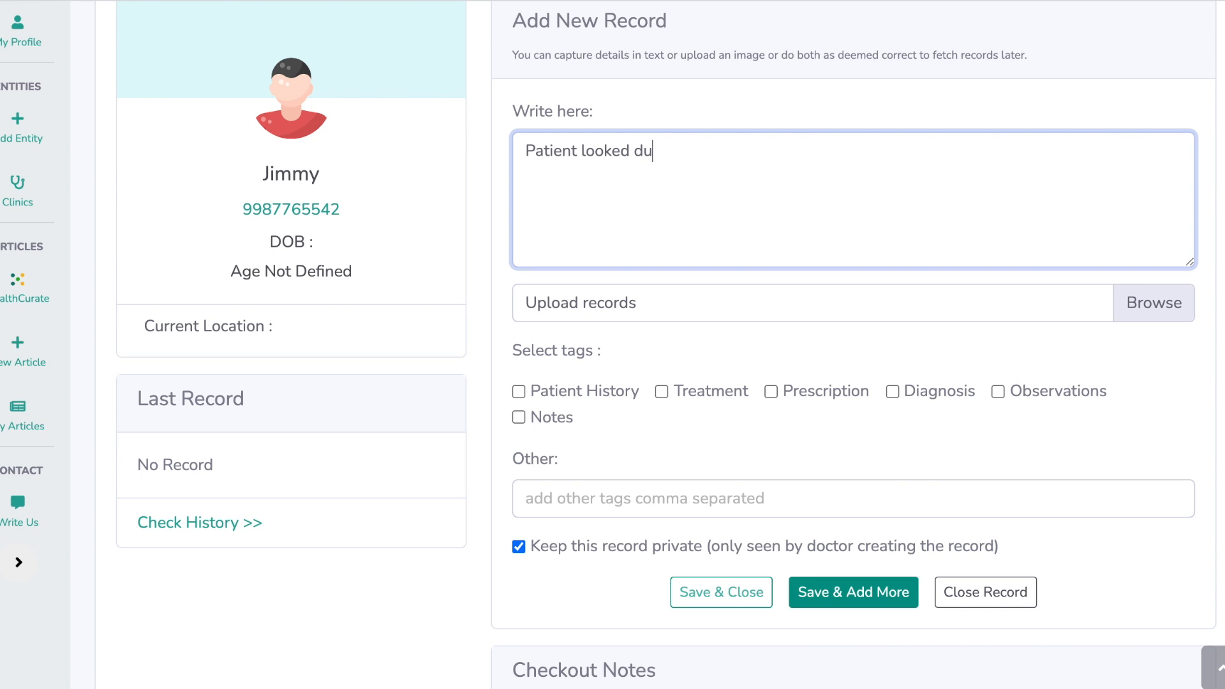
pyautogui.write('ll and d')
pyautogui.press('BackSpace')
pyautogui.write('had fever ')
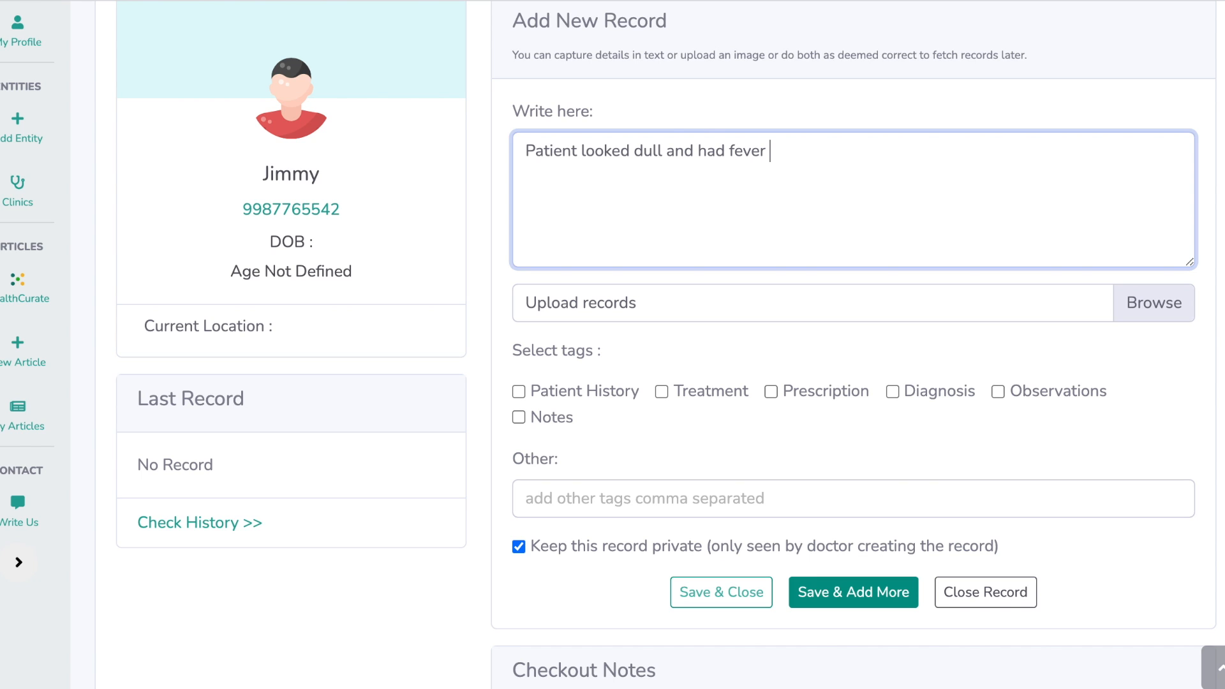
pyautogui.write('9')
pyautogui.press('BackSpace')
pyautogui.write('101.')
# Step: Tag the fever record as Diagnosis, then save and close it
pyautogui.click(893, 392)
pyautogui.scroll(-1, 843, 412)
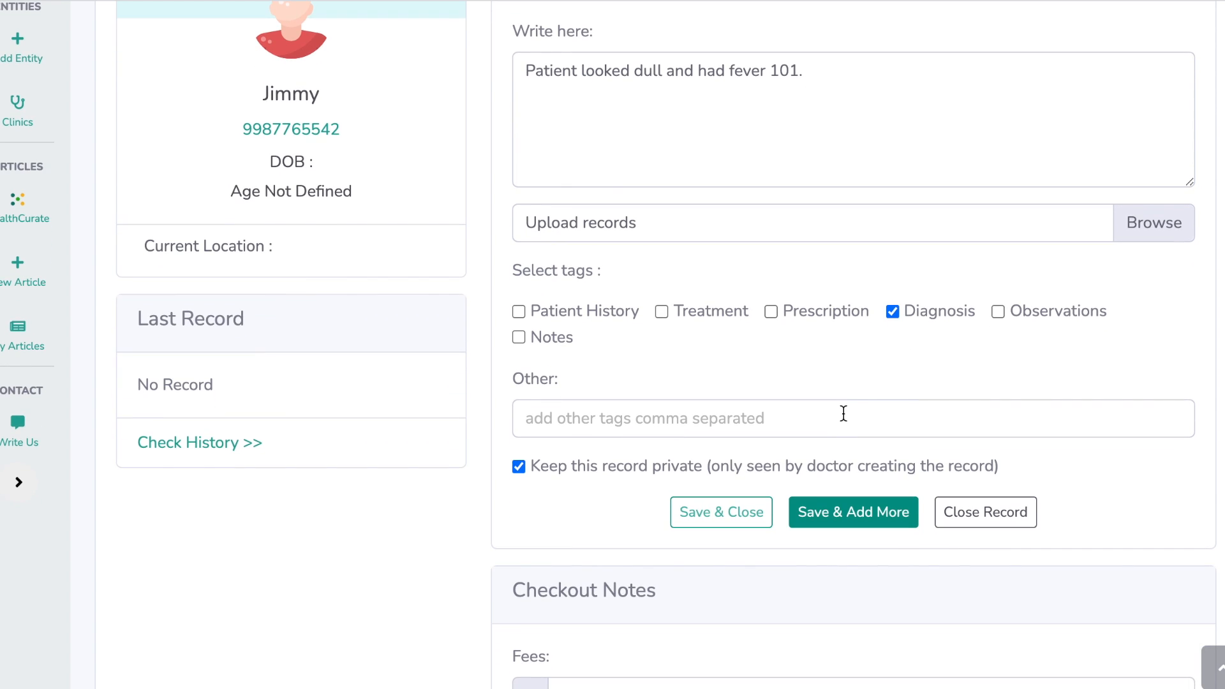
pyautogui.click(740, 520)
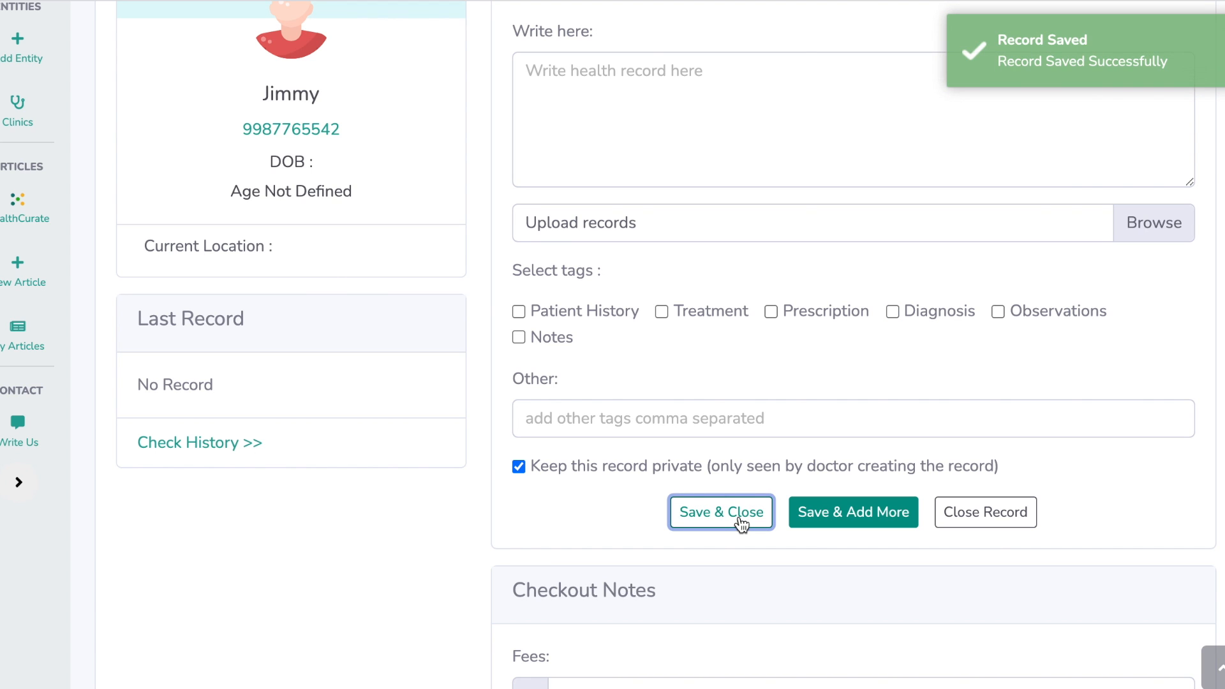
# Step: Reopen the attending patient from today's appointment schedule and review the details of the last record
pyautogui.scroll(-2, 783, 449)
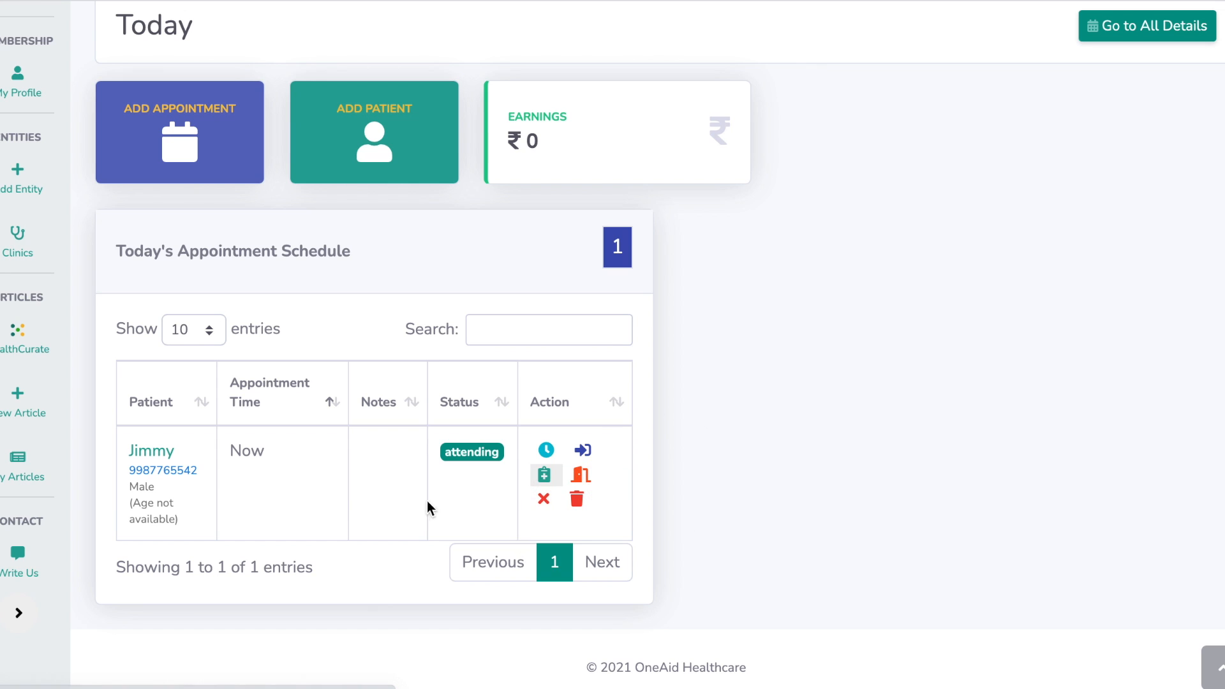
pyautogui.moveTo(445, 451); pyautogui.dragTo(496, 452)
pyautogui.click(744, 377)
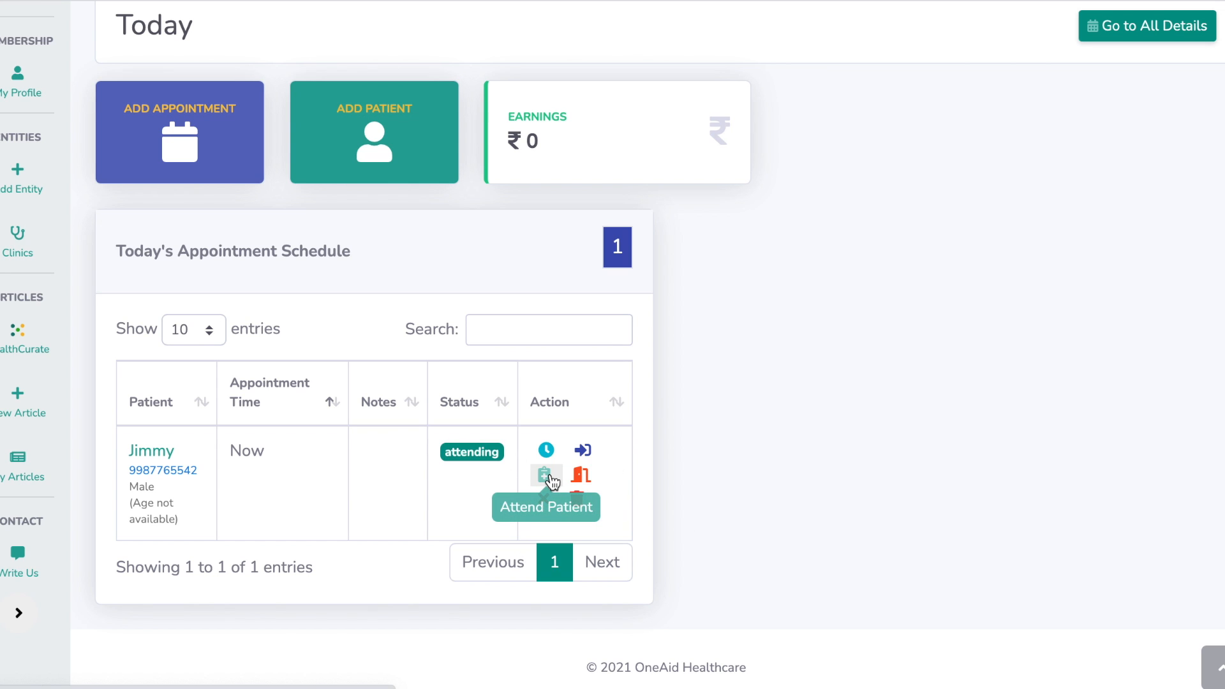
pyautogui.click(546, 475)
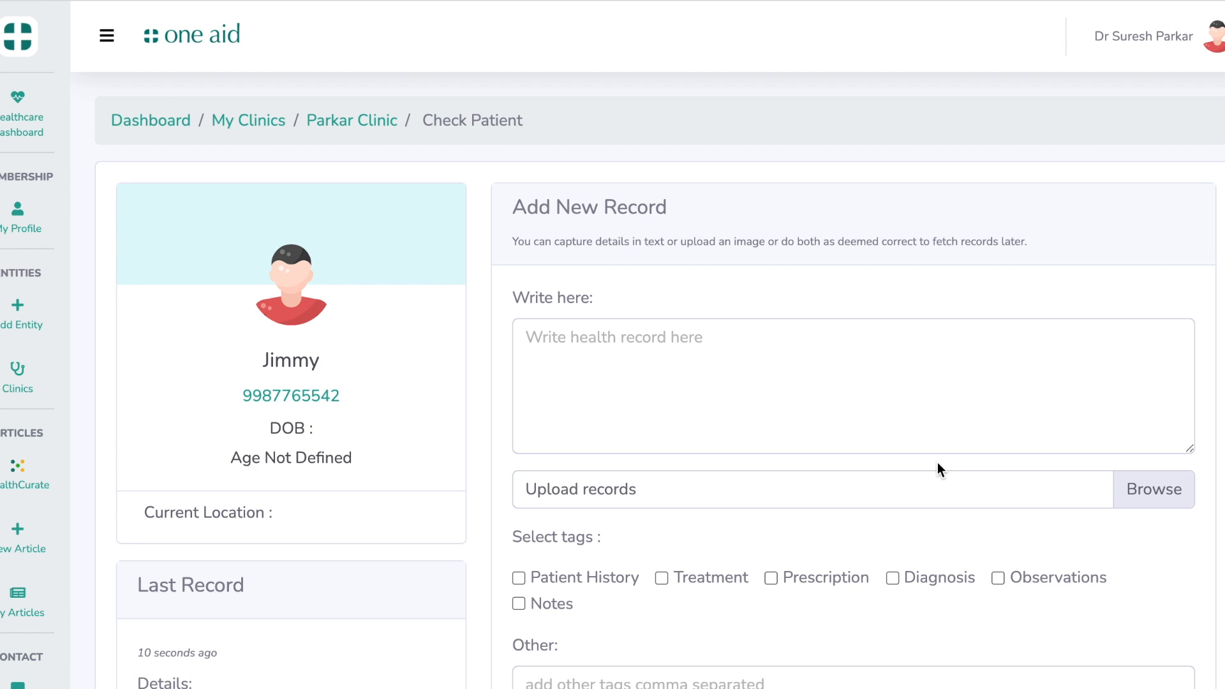
pyautogui.scroll(-5, 937, 465)
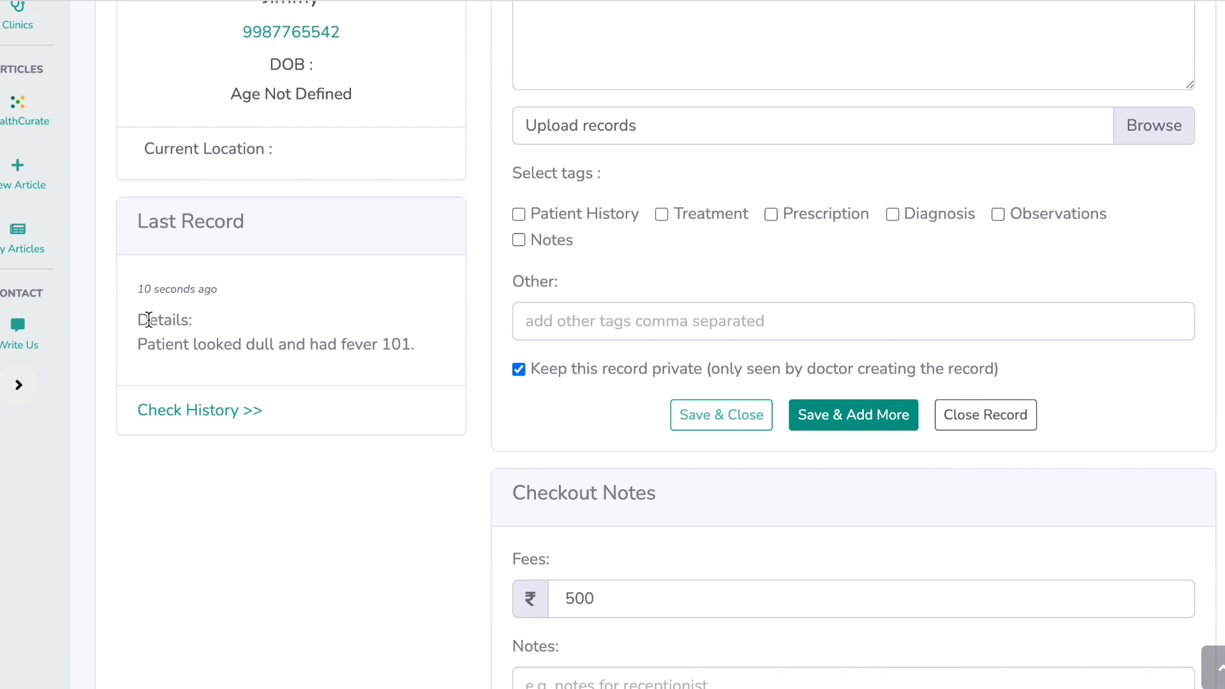
pyautogui.moveTo(143, 321); pyautogui.dragTo(403, 345)
pyautogui.click(423, 343)
# Step: Open the patient's full record history and examine each entry's text, tags and privacy label
pyautogui.click(225, 410)
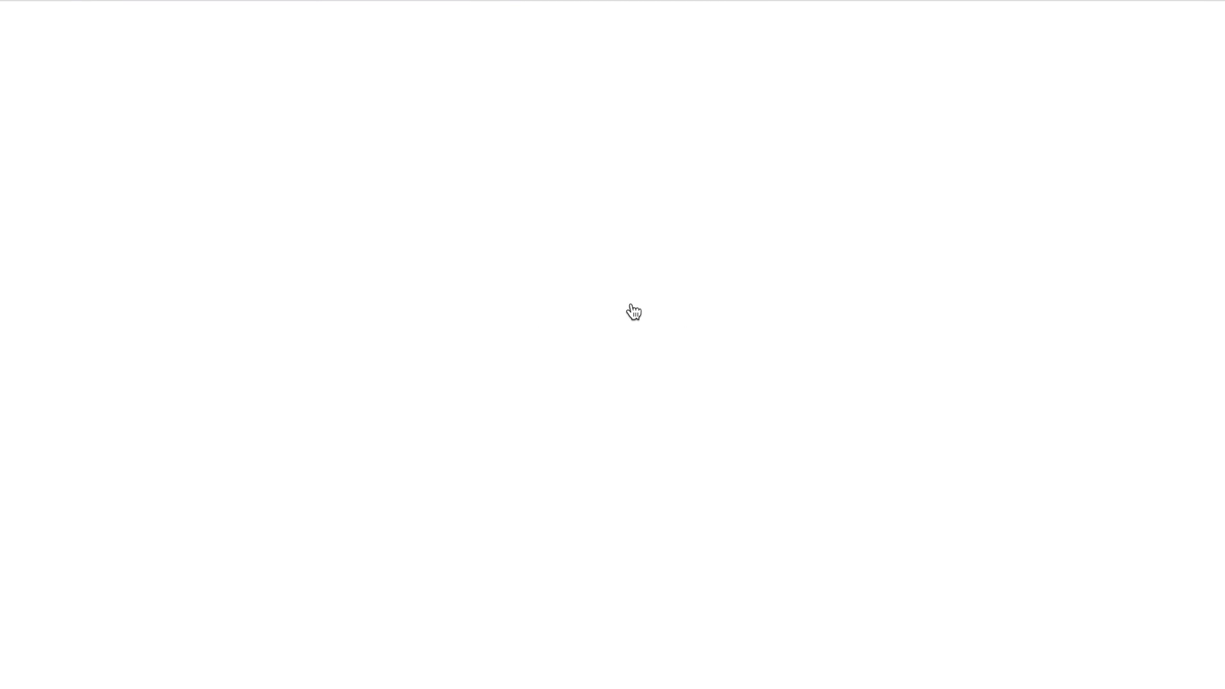
pyautogui.scroll(-2, 807, 289)
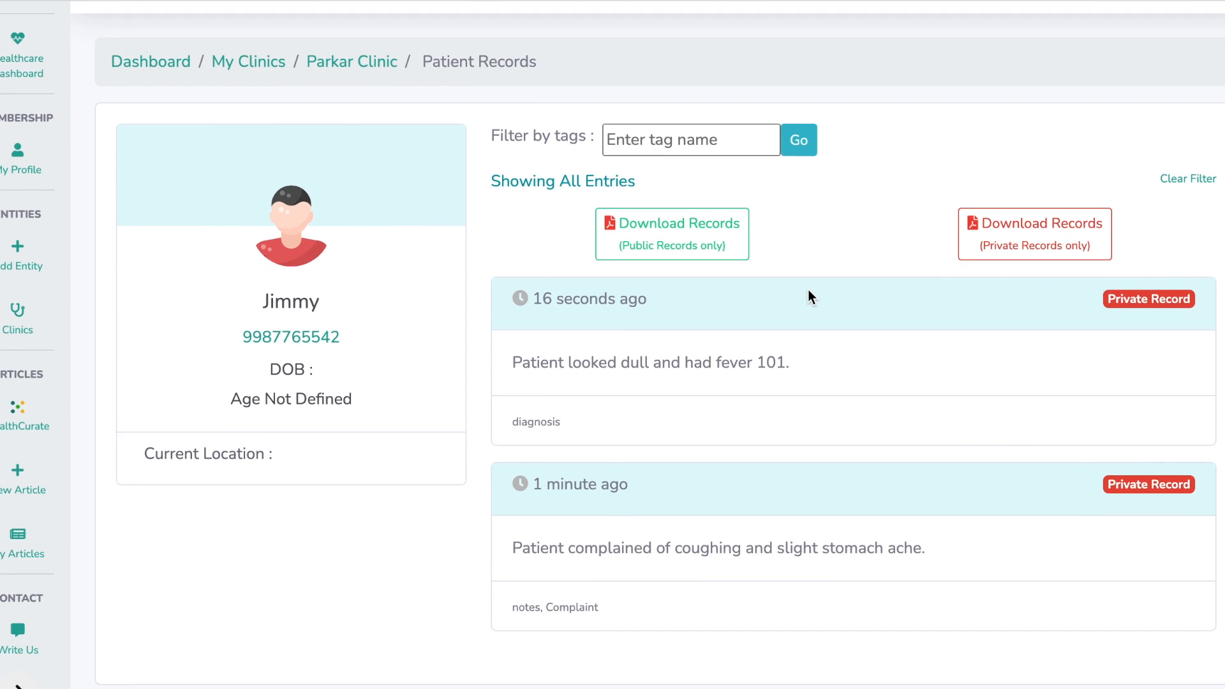
pyautogui.moveTo(515, 294); pyautogui.dragTo(795, 289)
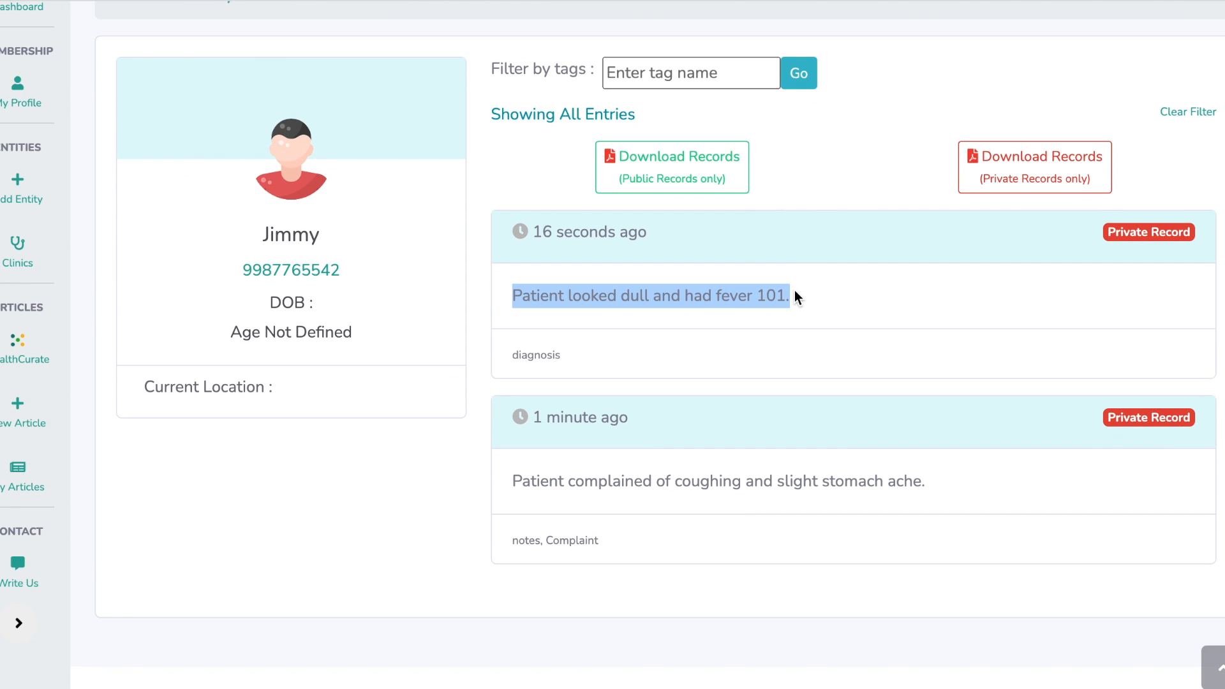
pyautogui.click(794, 289)
pyautogui.moveTo(508, 538); pyautogui.dragTo(645, 541)
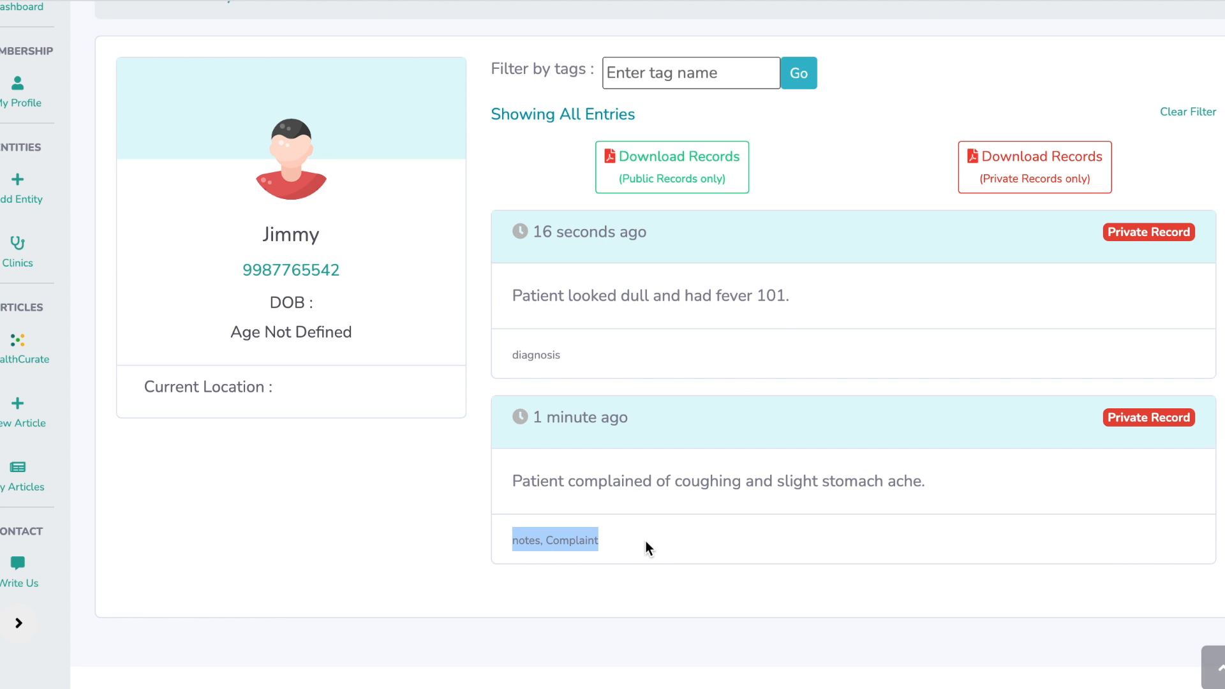
pyautogui.click(645, 541)
pyautogui.scroll(1, 837, 559)
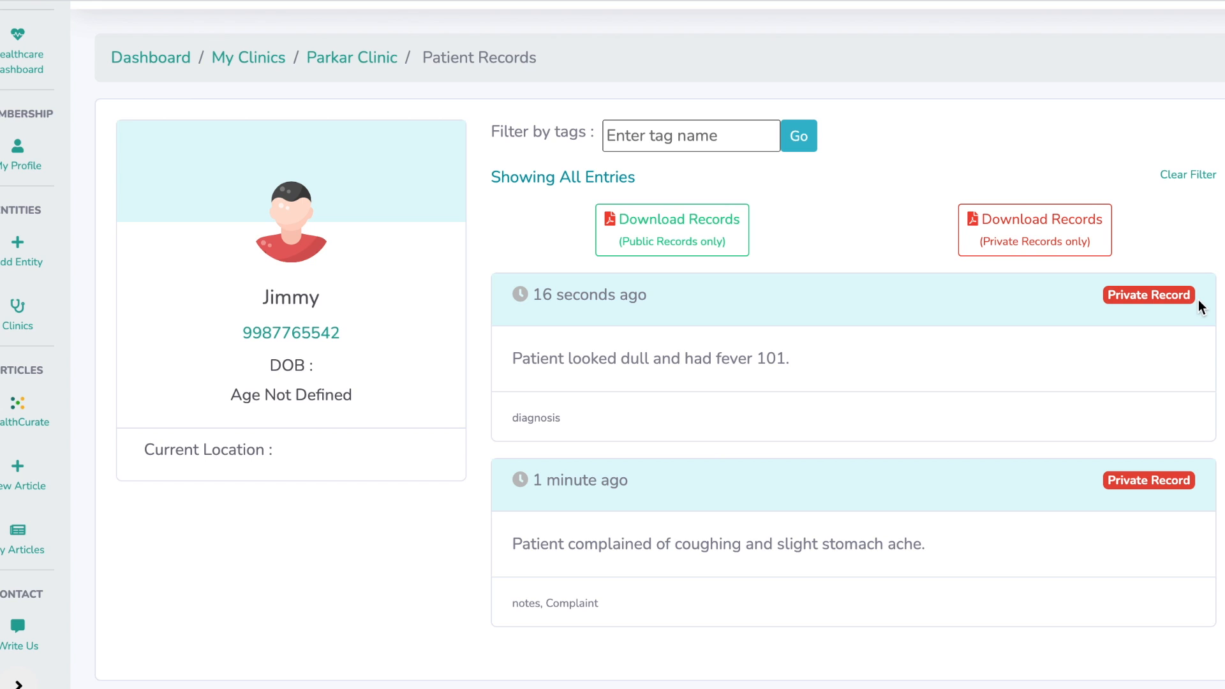
# Step: Filter the patient's records by the tag "complaint", then clear the filter
pyautogui.click(729, 143)
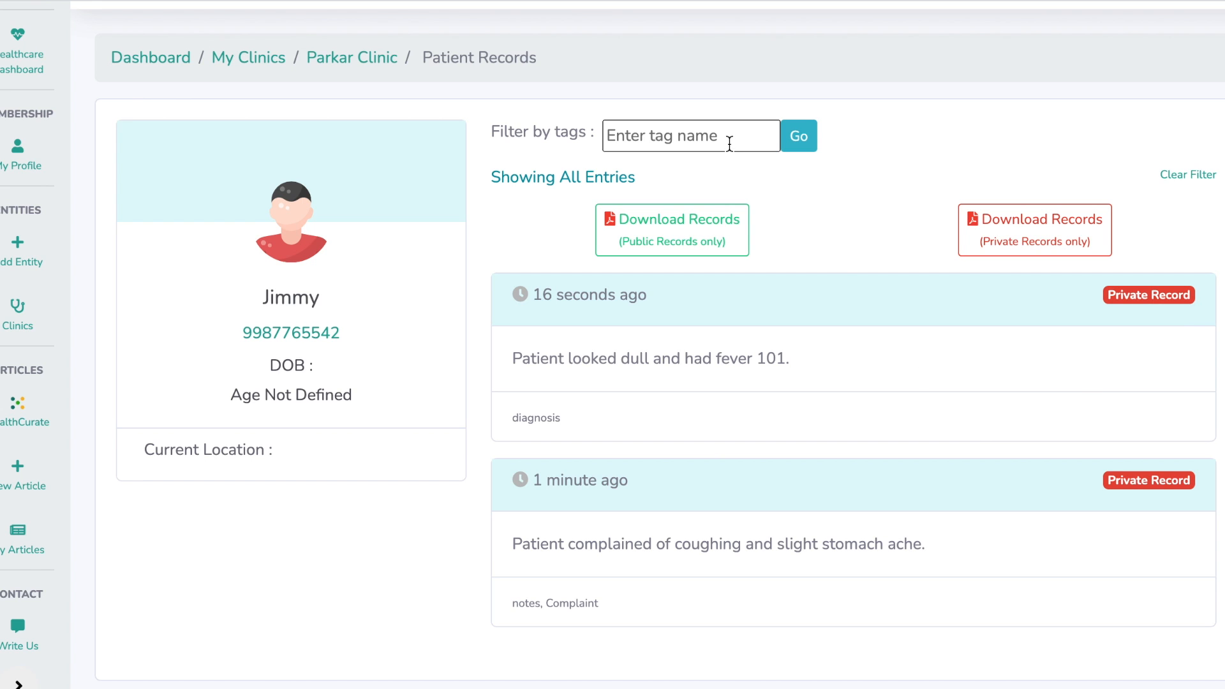
pyautogui.write('complaint')
pyautogui.click(805, 140)
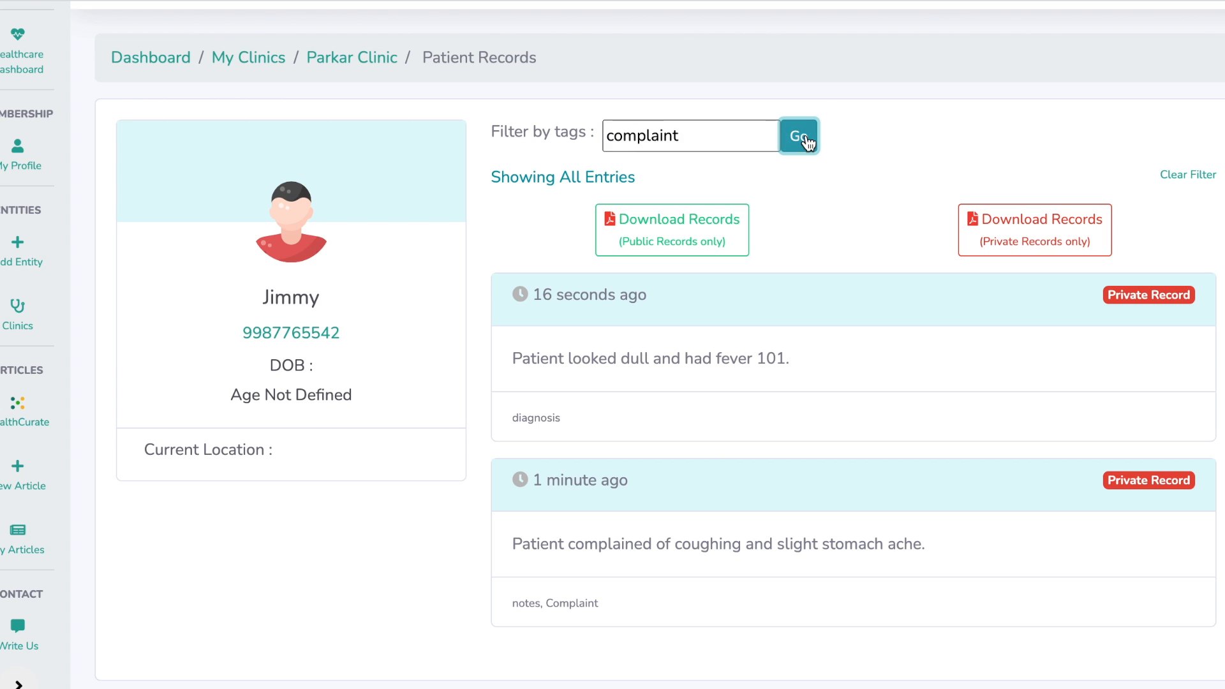
pyautogui.moveTo(513, 421); pyautogui.dragTo(928, 423)
pyautogui.click(928, 423)
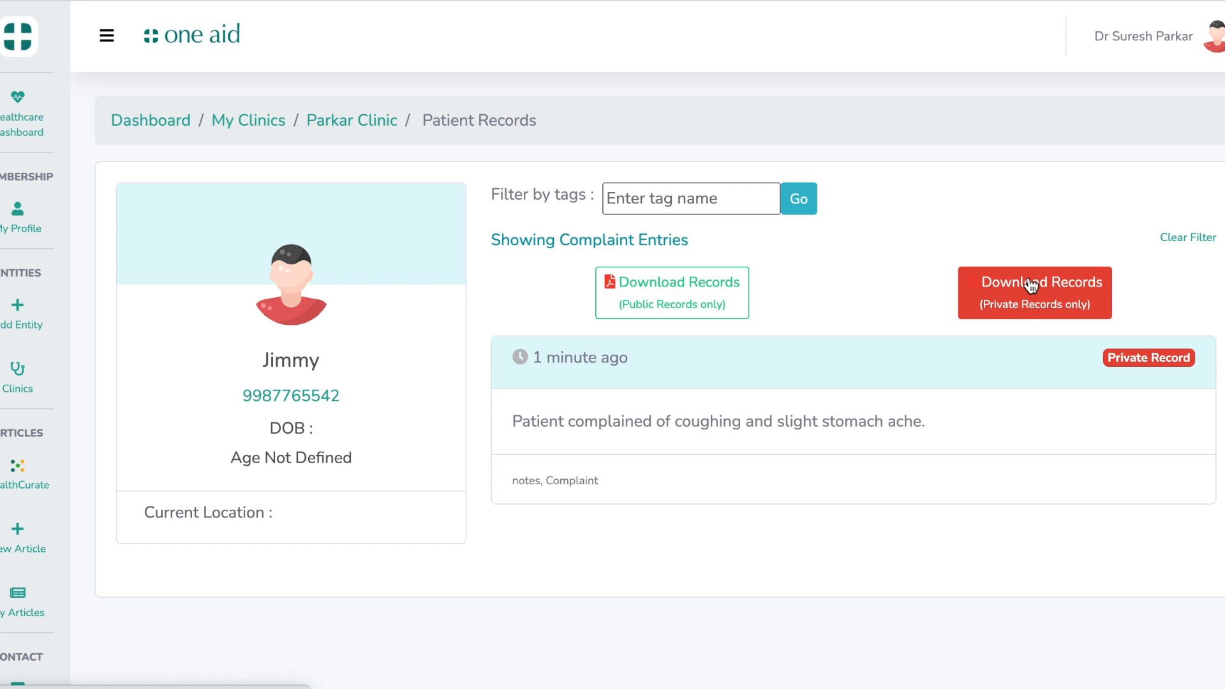
pyautogui.click(1177, 243)
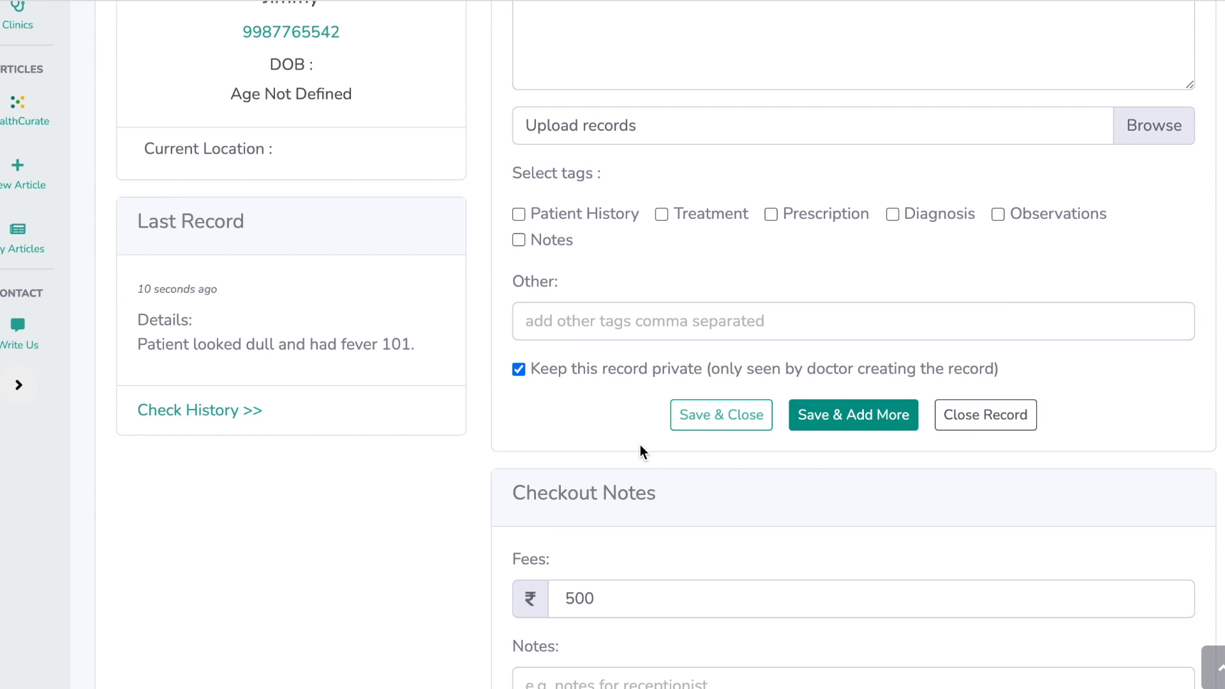
# Step: Keep the fee at 500 in the patient's checkout notes, then save and close them
pyautogui.scroll(-3, 641, 446)
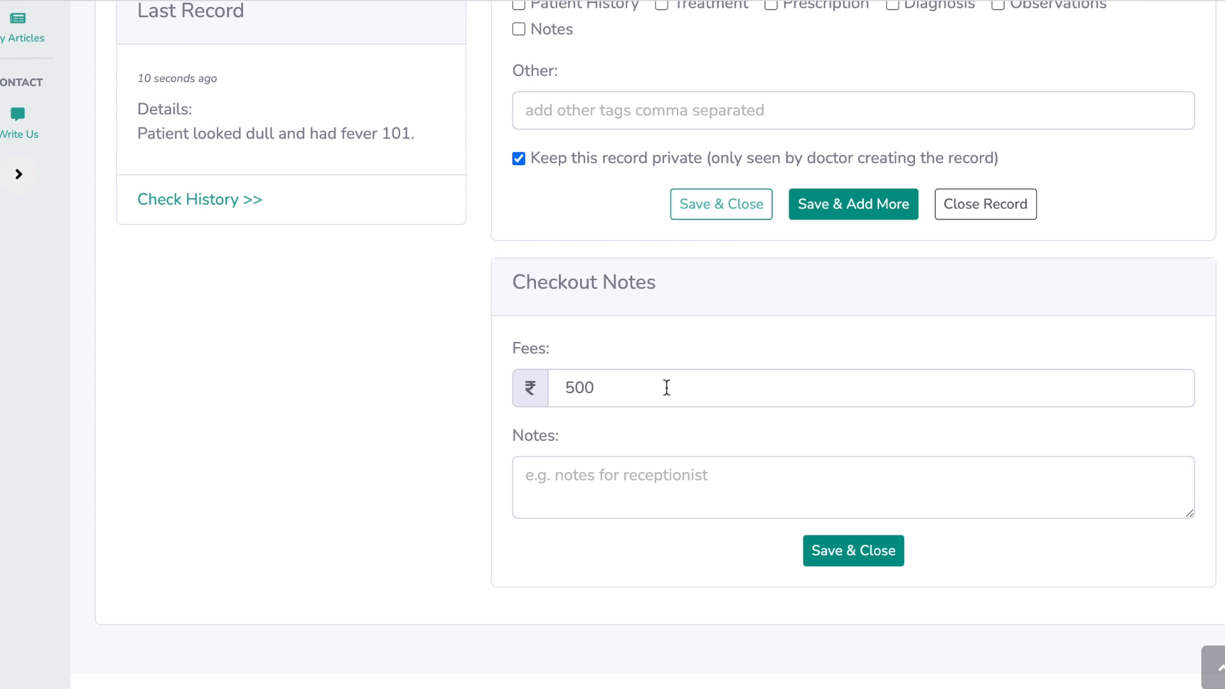
pyautogui.doubleClick(579, 387)
pyautogui.click(705, 385)
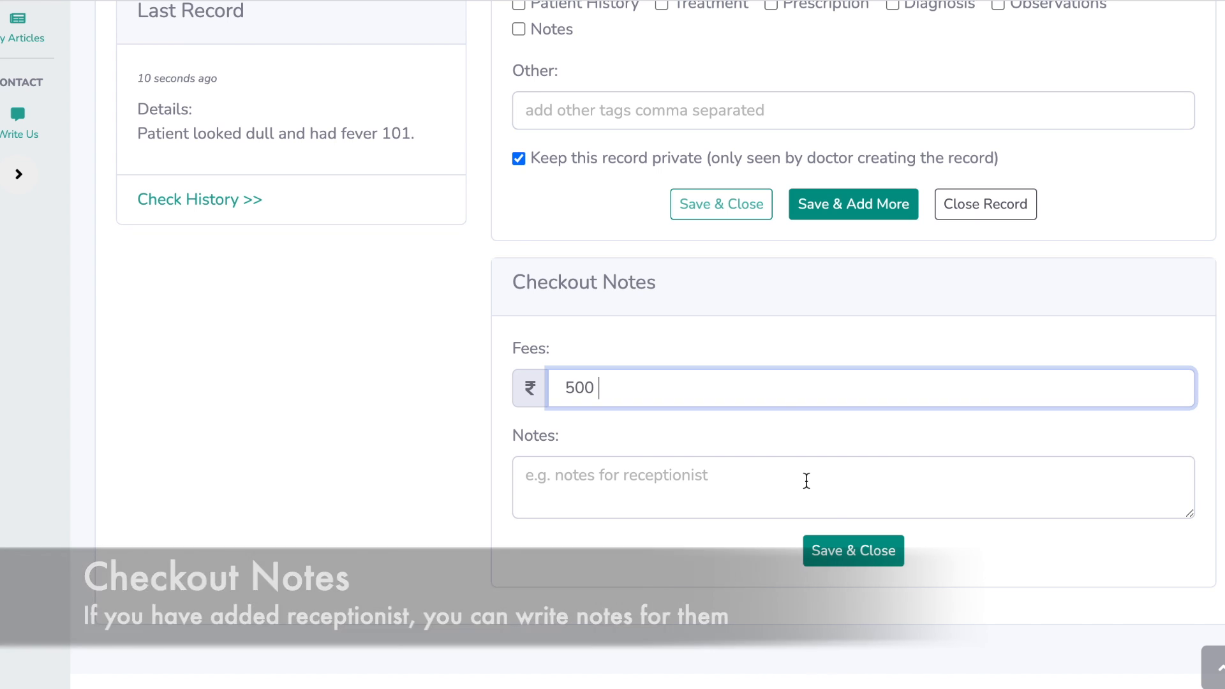
pyautogui.click(880, 563)
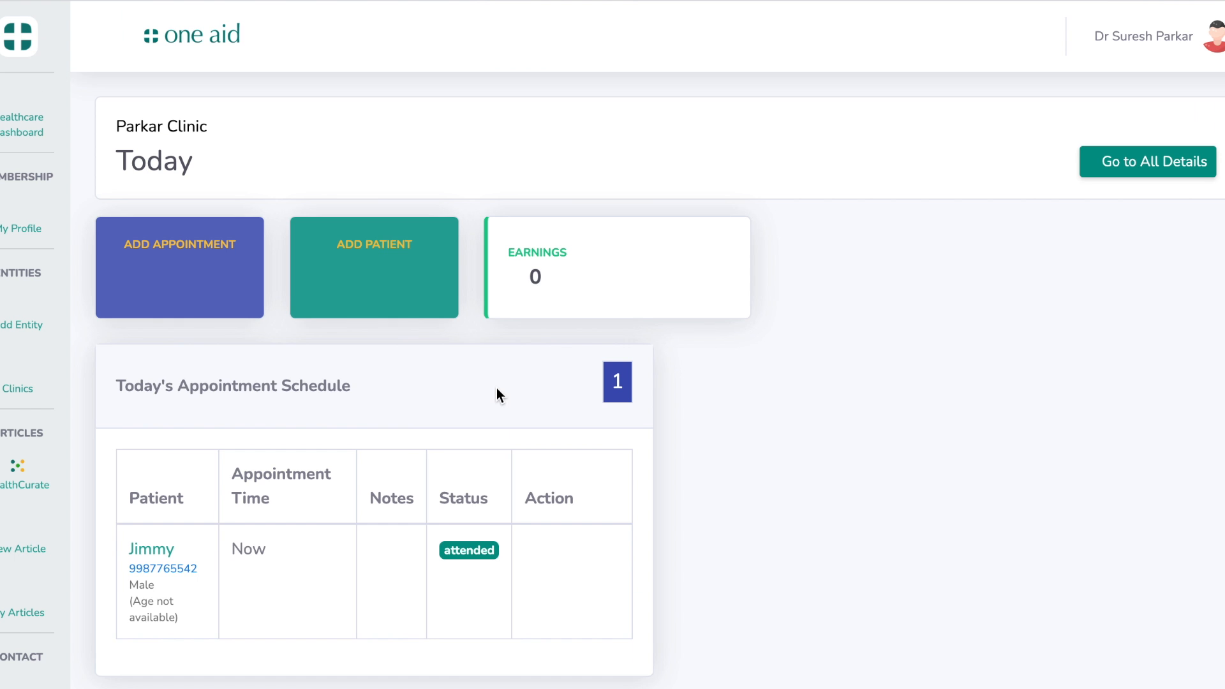
# Step: Open the checkout form for the attended patient and write the note "Dispense medicine."
pyautogui.scroll(-2, 517, 547)
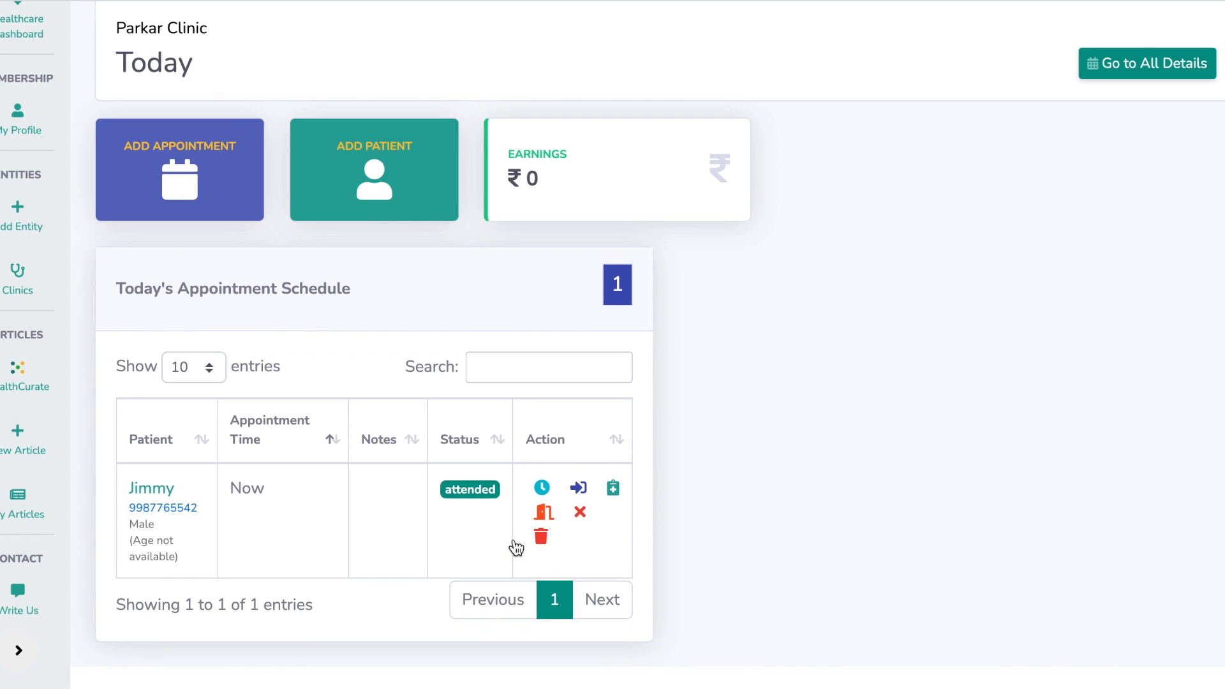
pyautogui.click(544, 514)
pyautogui.scroll(-3, 769, 353)
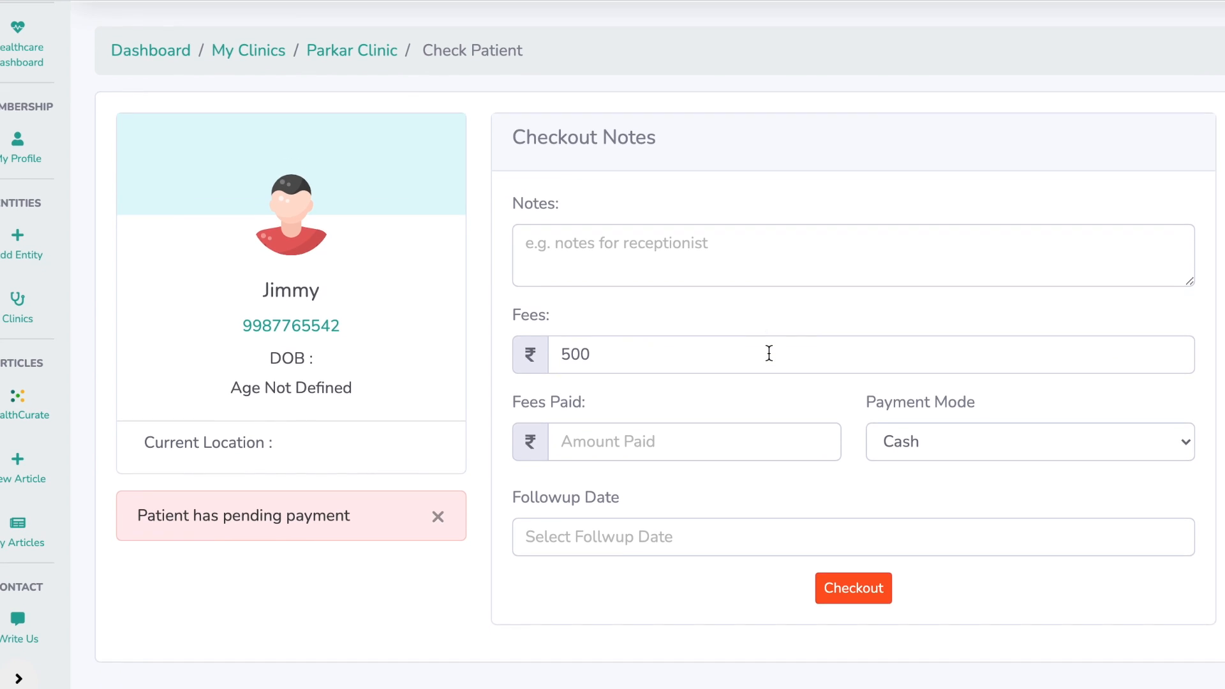
pyautogui.click(768, 196)
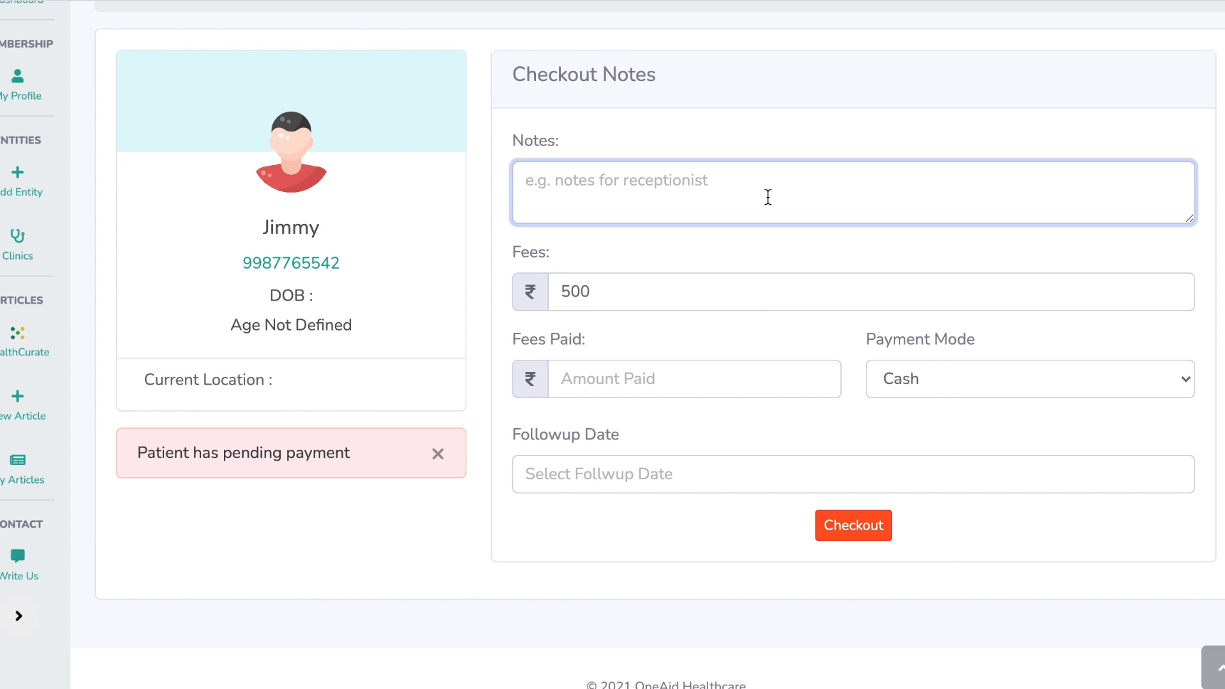
pyautogui.write('Dispense')
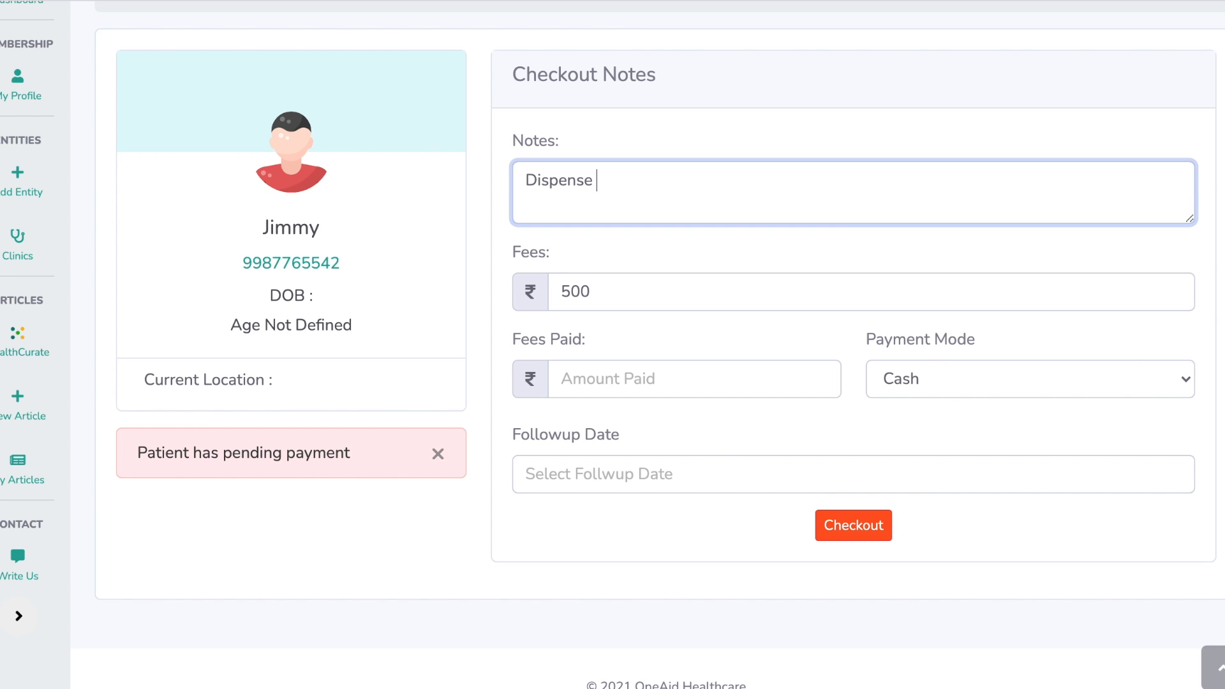
pyautogui.write(' medicine.')
# Step: Enter 500 as the fees paid in the checkout form
pyautogui.click(715, 381)
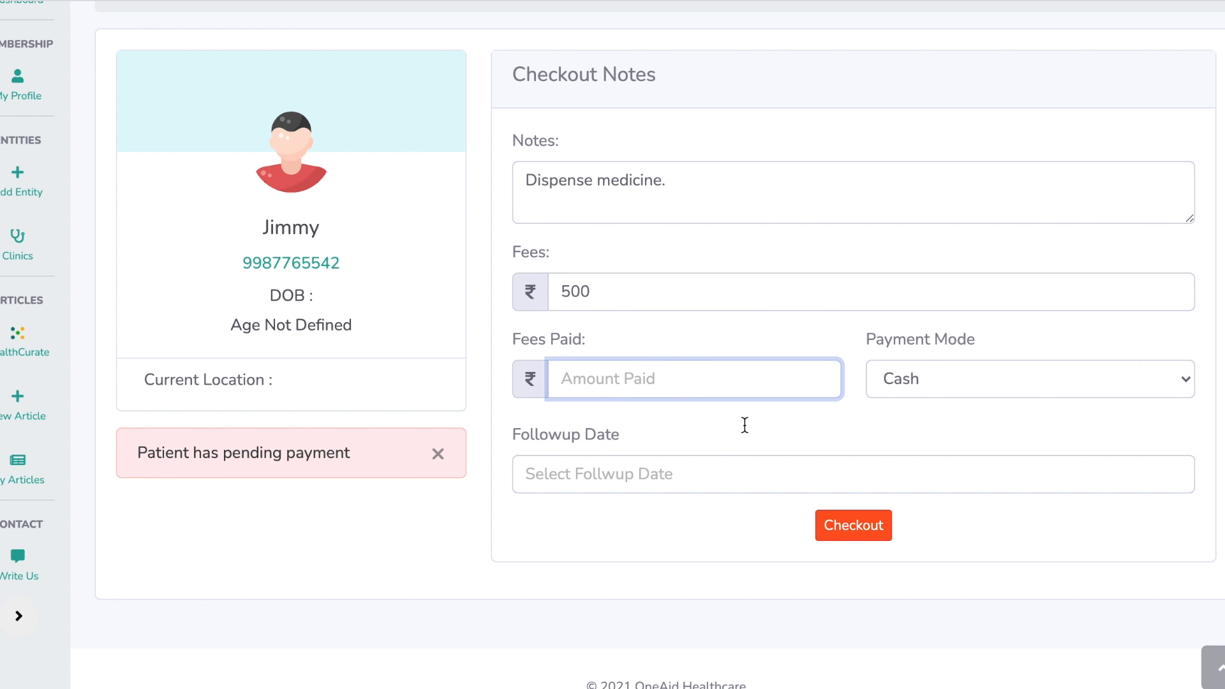
pyautogui.click(853, 526)
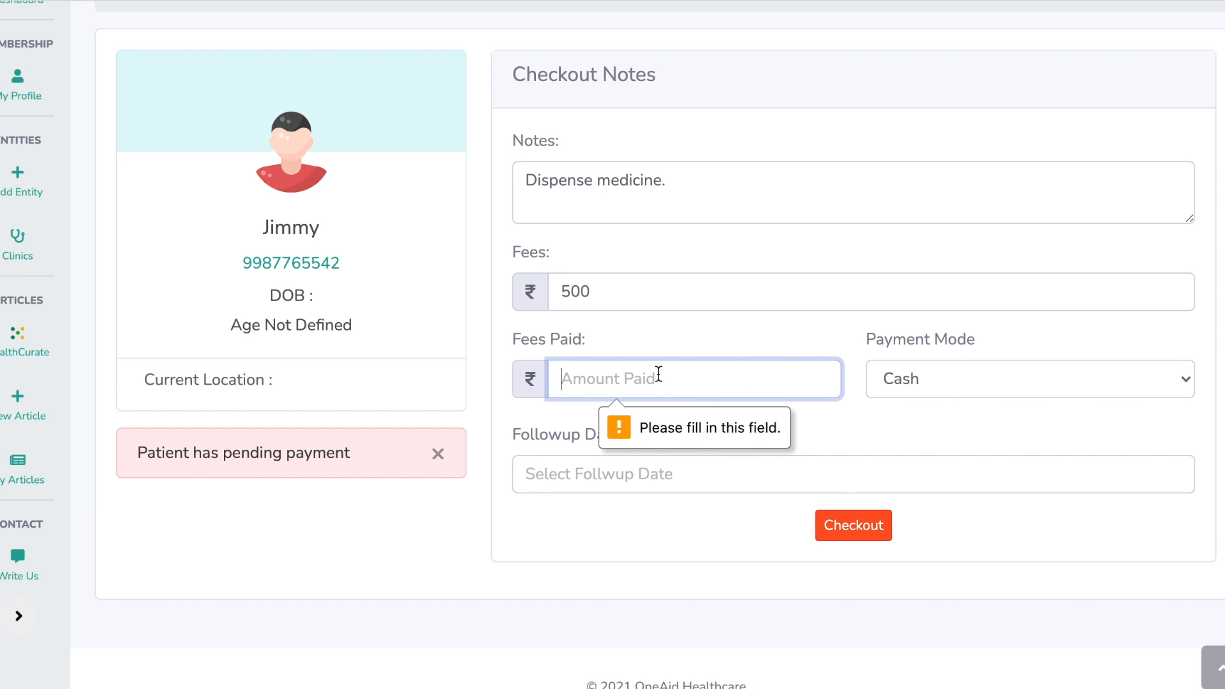
pyautogui.write('500')
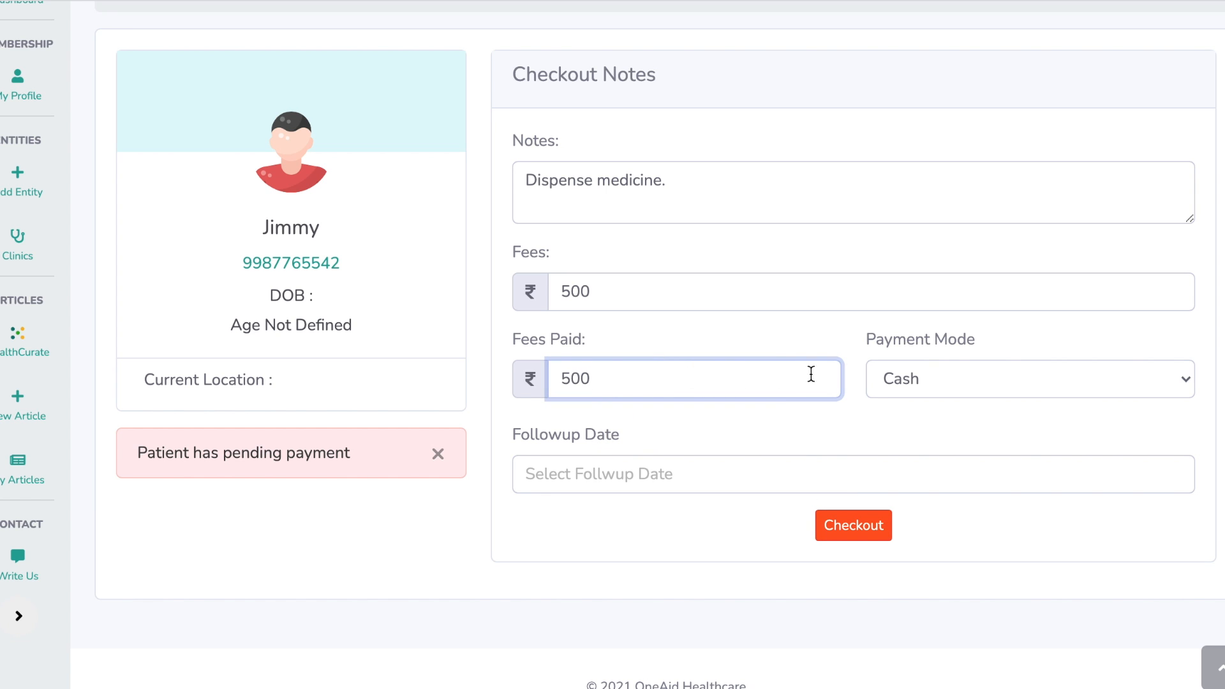
# Step: Set the follow-up date to 16 September 2021 at 12:30 PM
pyautogui.click(735, 484)
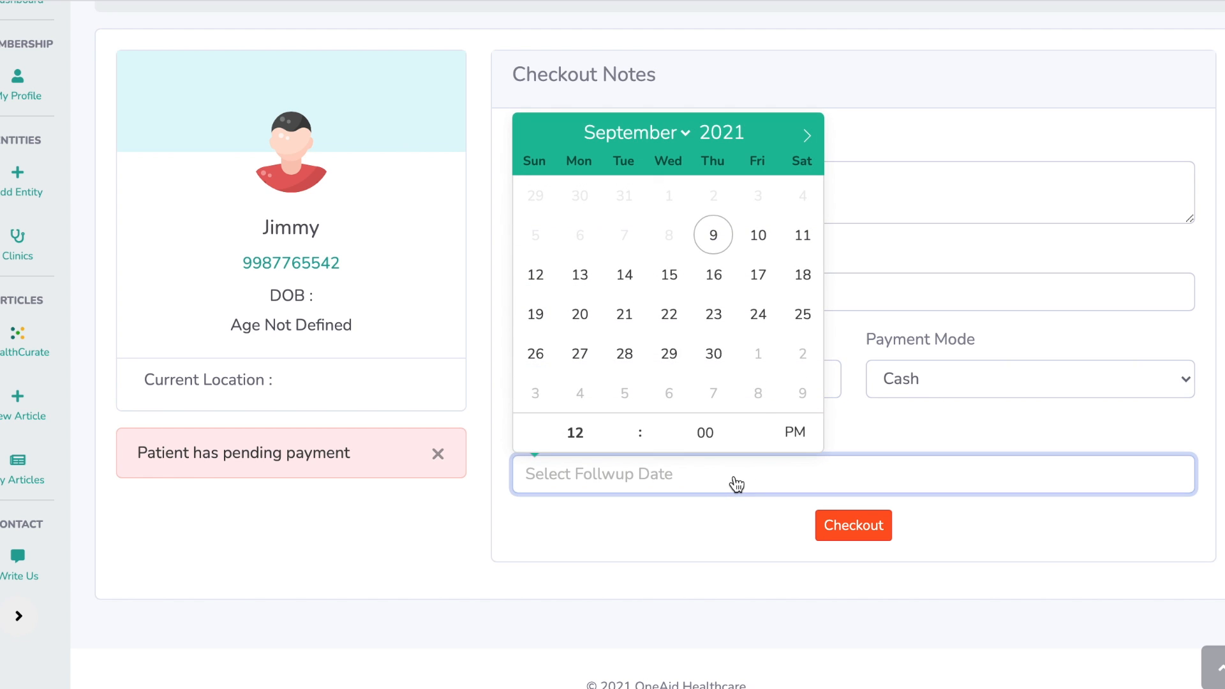
pyautogui.click(762, 275)
pyautogui.click(712, 274)
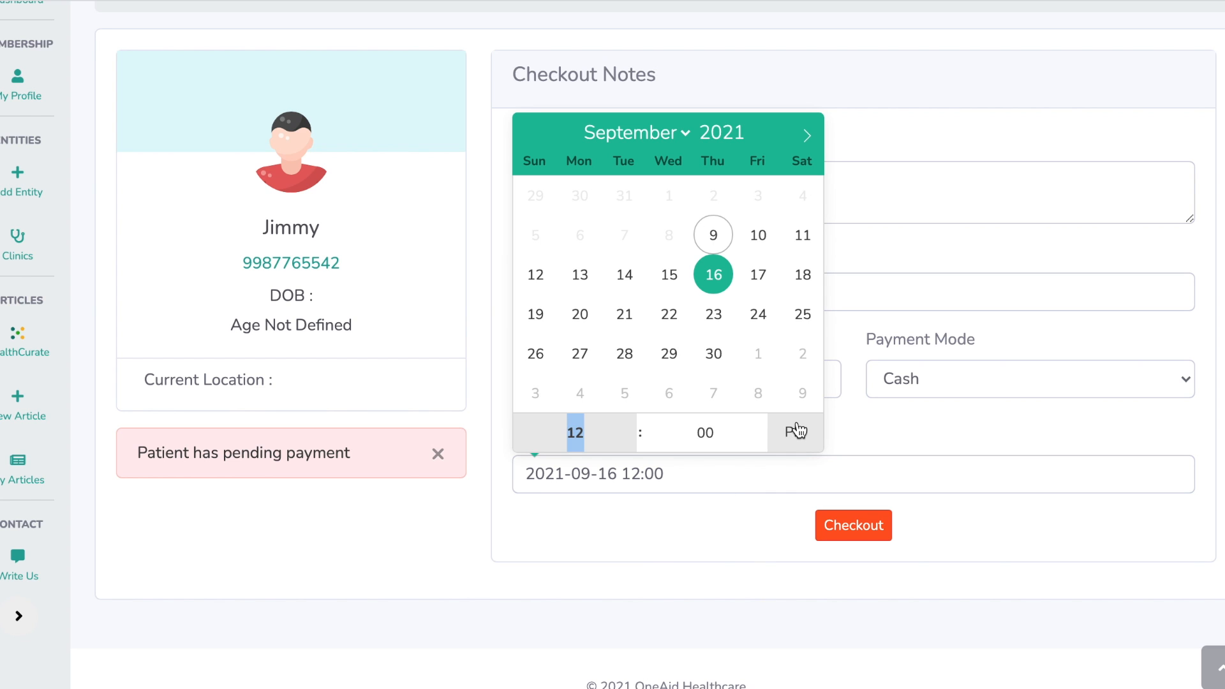
pyautogui.click(761, 422)
pyautogui.click(760, 423)
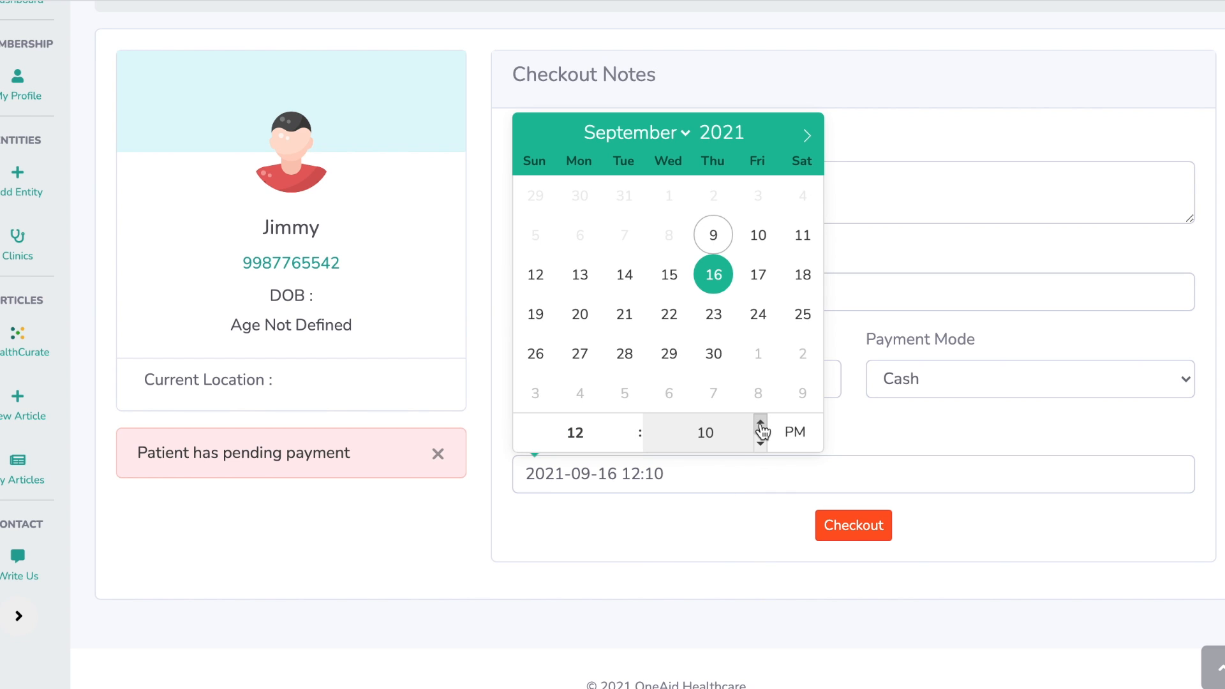
pyautogui.click(760, 424)
pyautogui.click(760, 424)
pyautogui.click(760, 423)
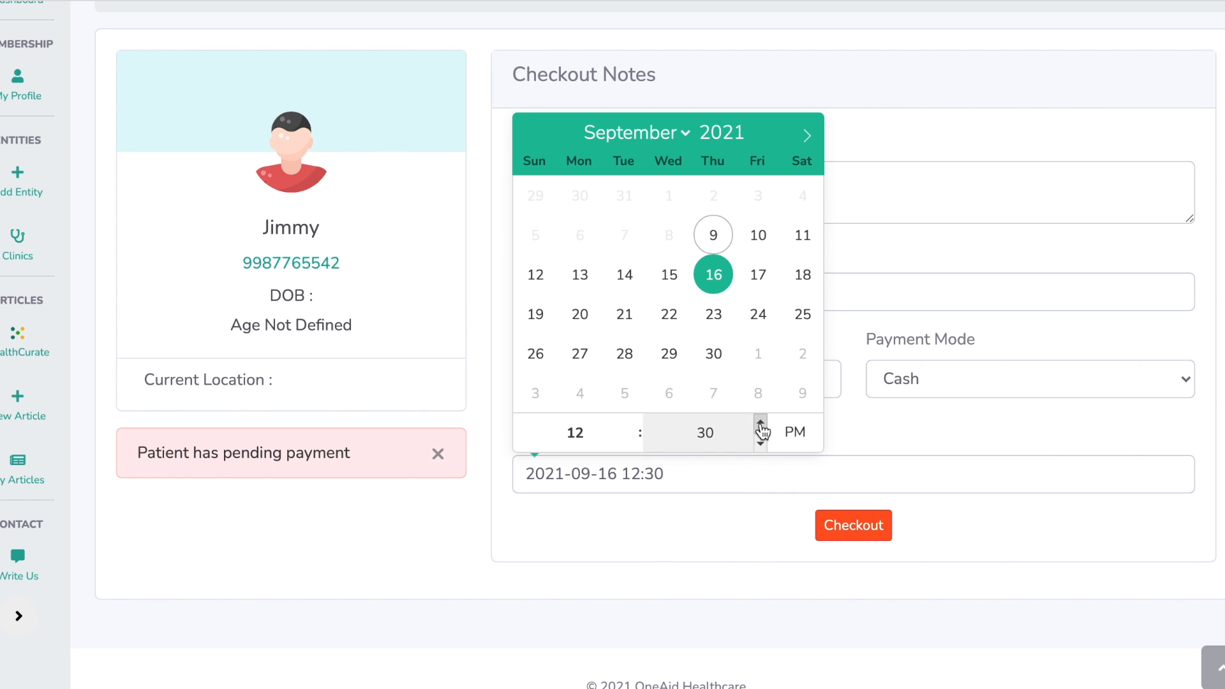
pyautogui.click(748, 551)
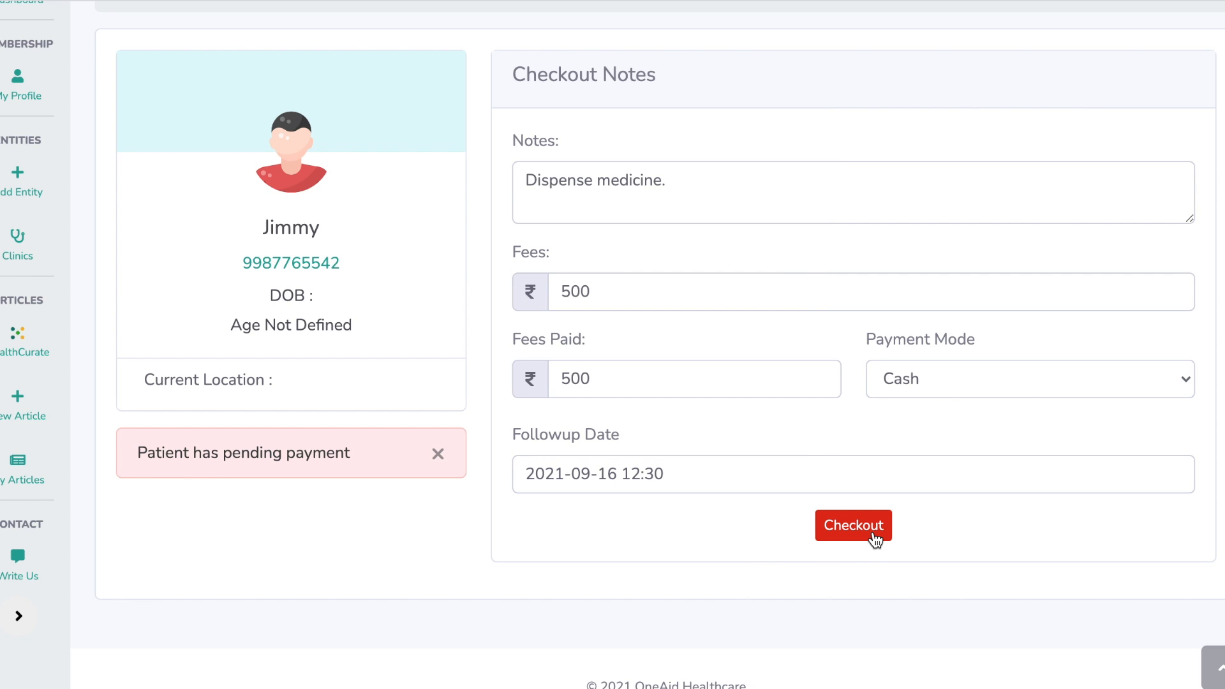
# Step: Complete the patient's checkout and review the appointment's status and notes in today's schedule
pyautogui.click(873, 536)
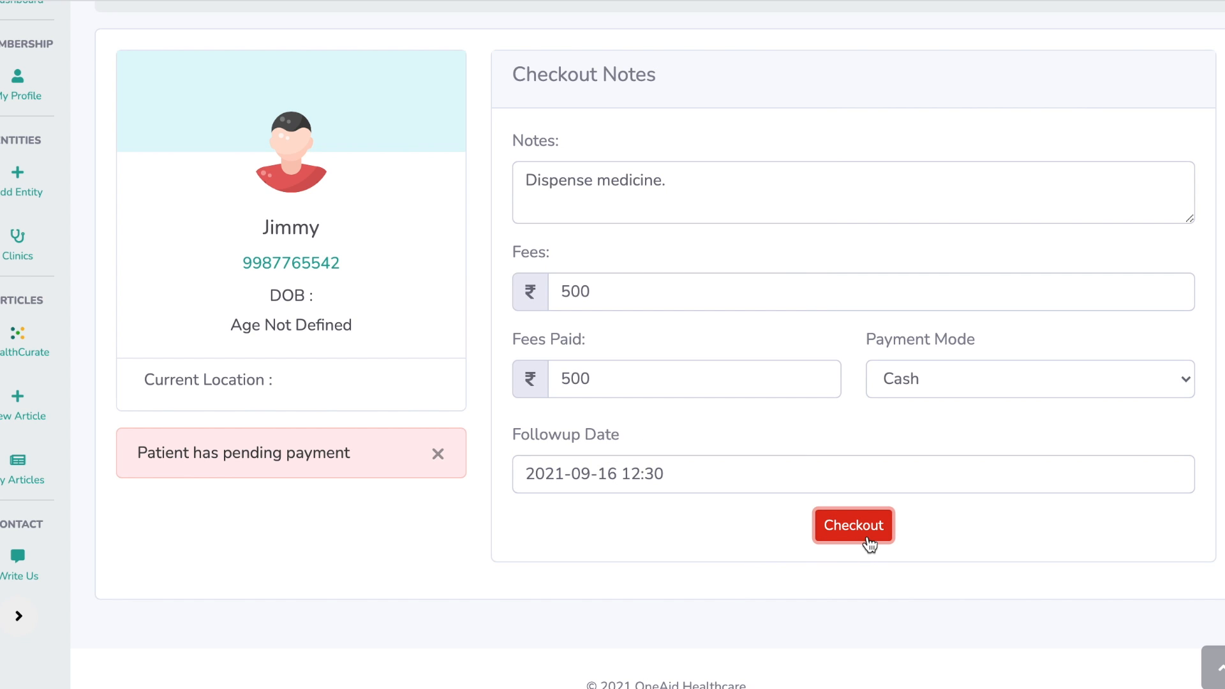
pyautogui.scroll(-1, 809, 576)
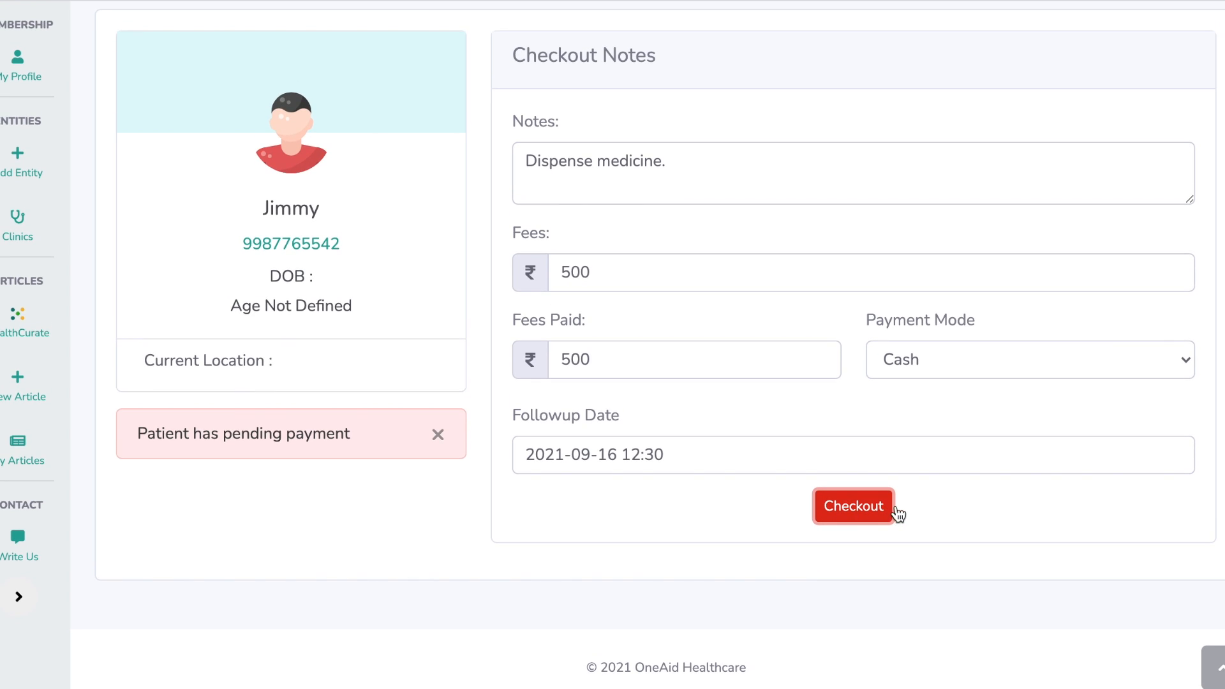
pyautogui.click(852, 506)
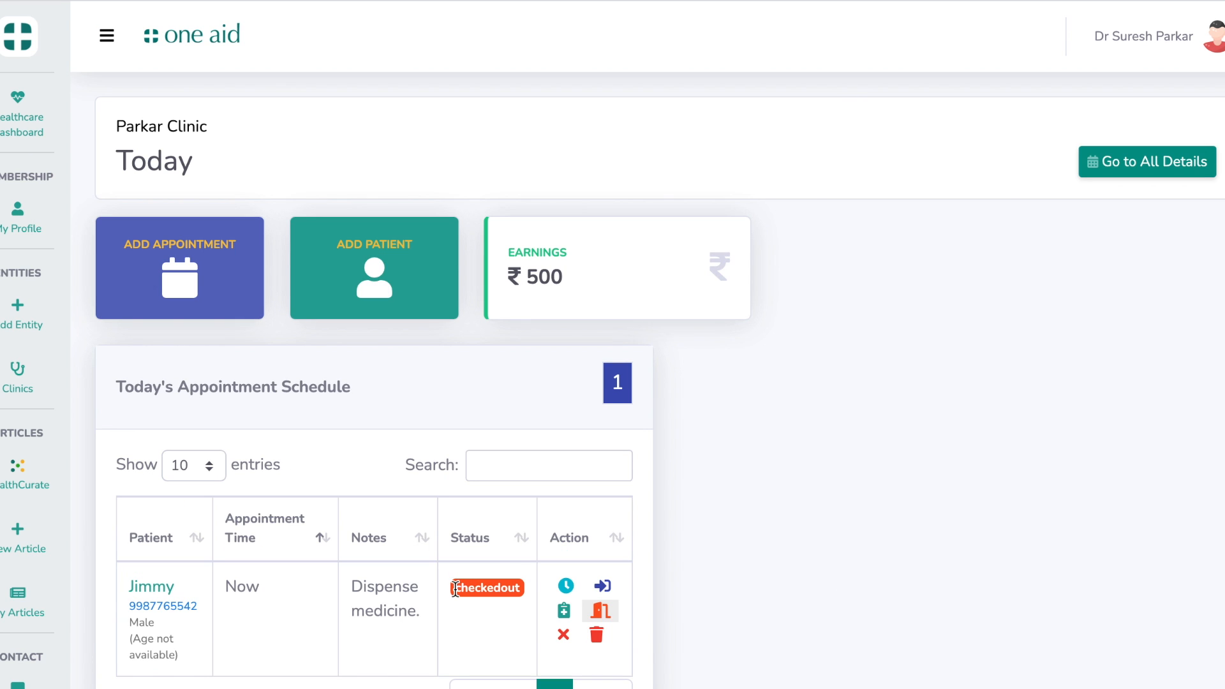
pyautogui.scroll(-2, 788, 510)
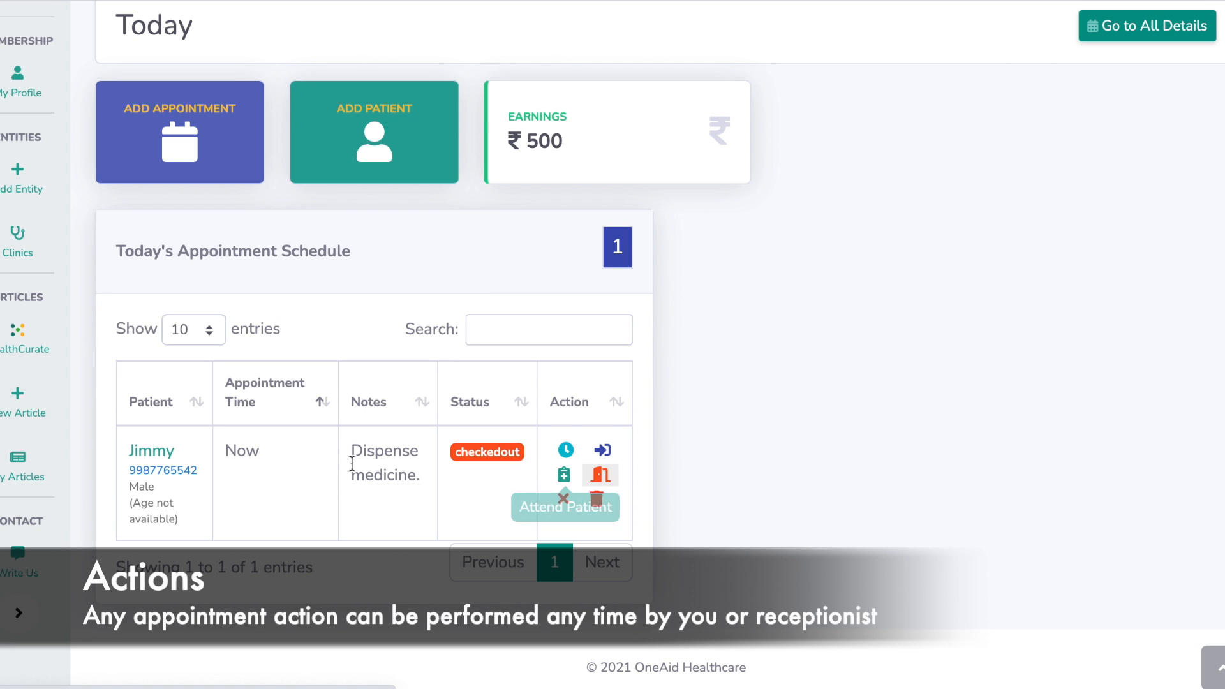
pyautogui.moveTo(342, 444); pyautogui.dragTo(415, 467)
pyautogui.click(737, 434)
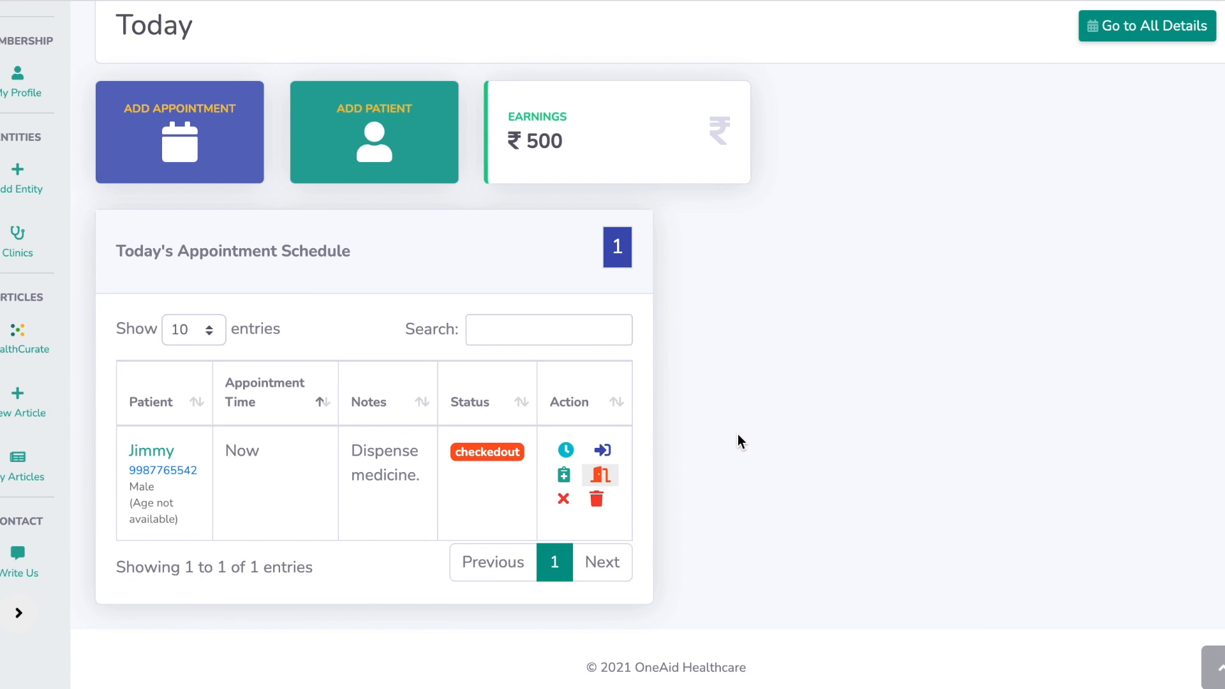